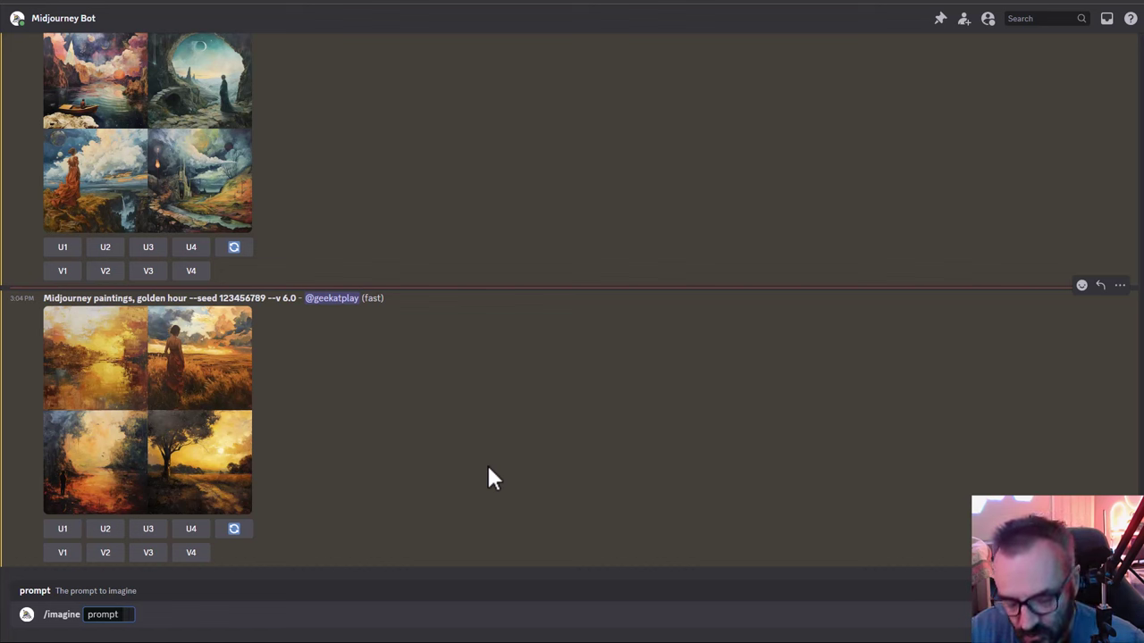
# - Write the prompt 'Blue doll sitting in the red car, holding yellow ball --v {1, 2, 3, 4, 5, 5.1, 5.2, 6}'
pyautogui.write('B')
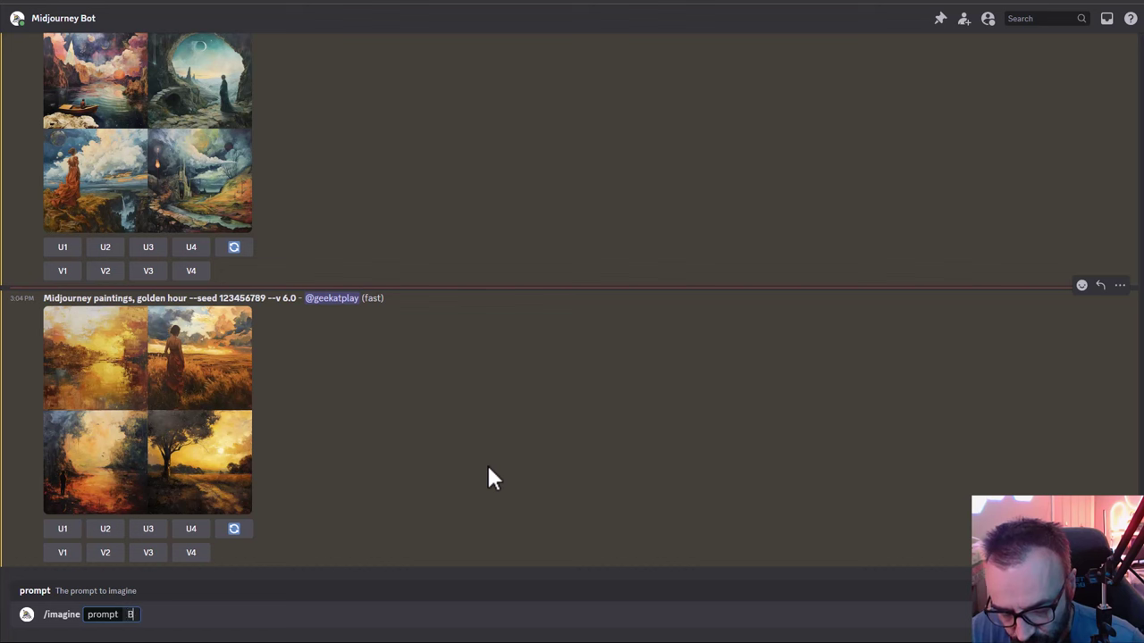
pyautogui.write('lue da')
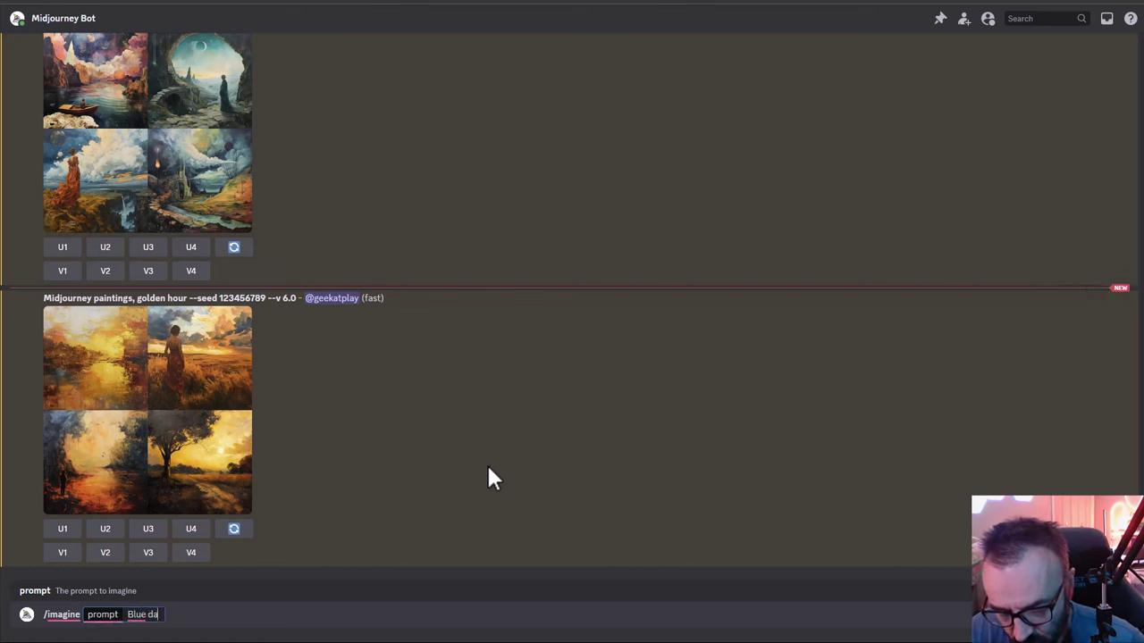
pyautogui.press('BackSpace')
pyautogui.write('oll si')
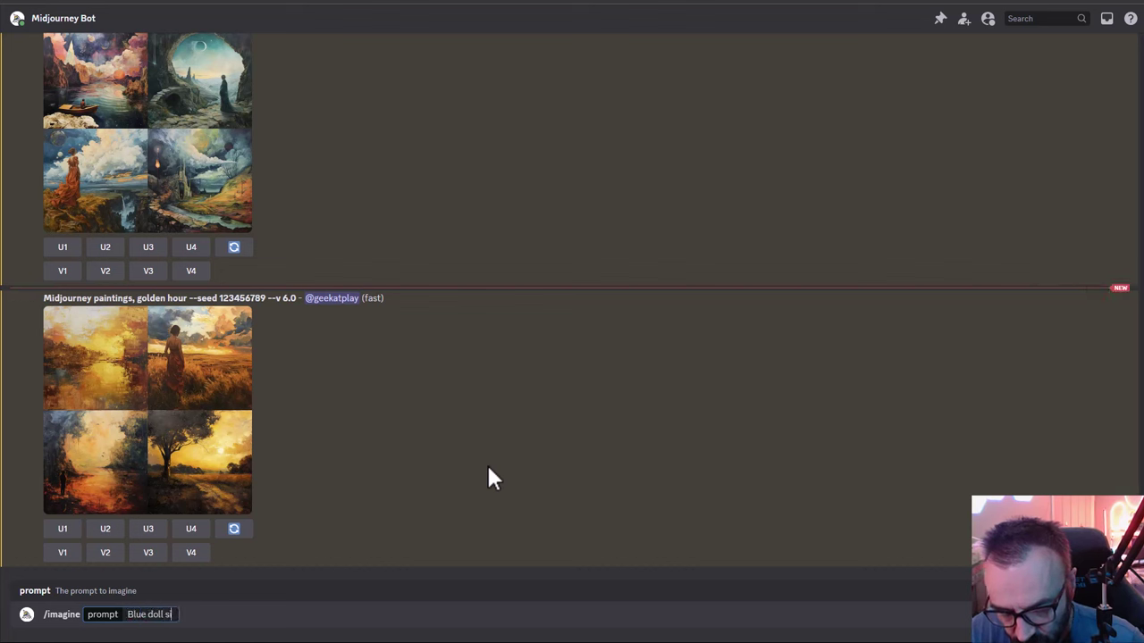
pyautogui.write('tting in th')
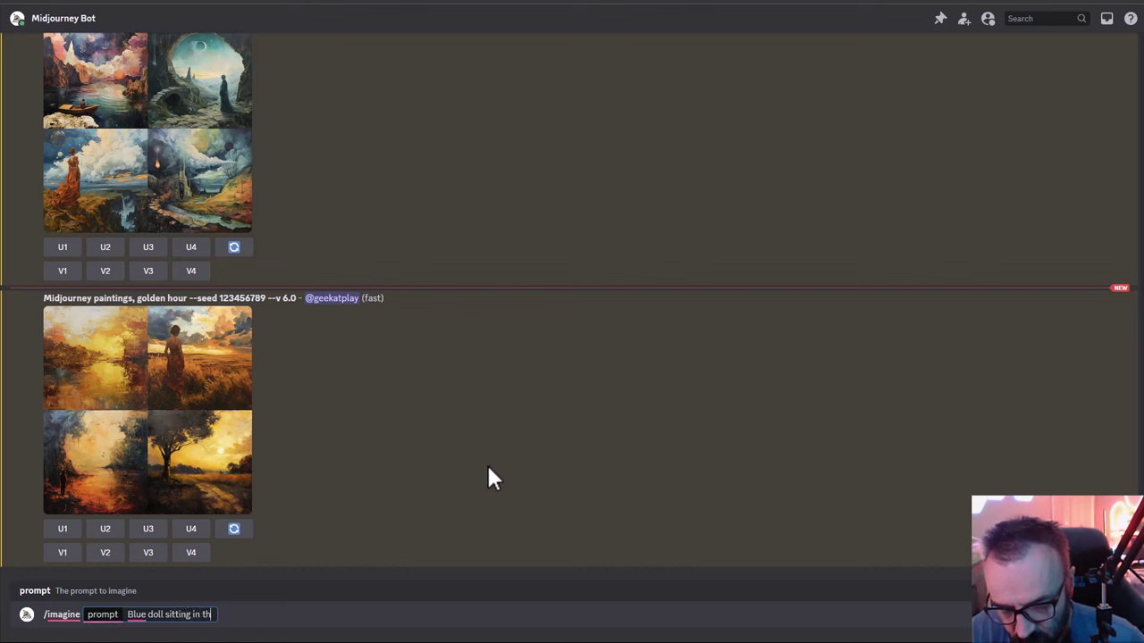
pyautogui.write('e red car')
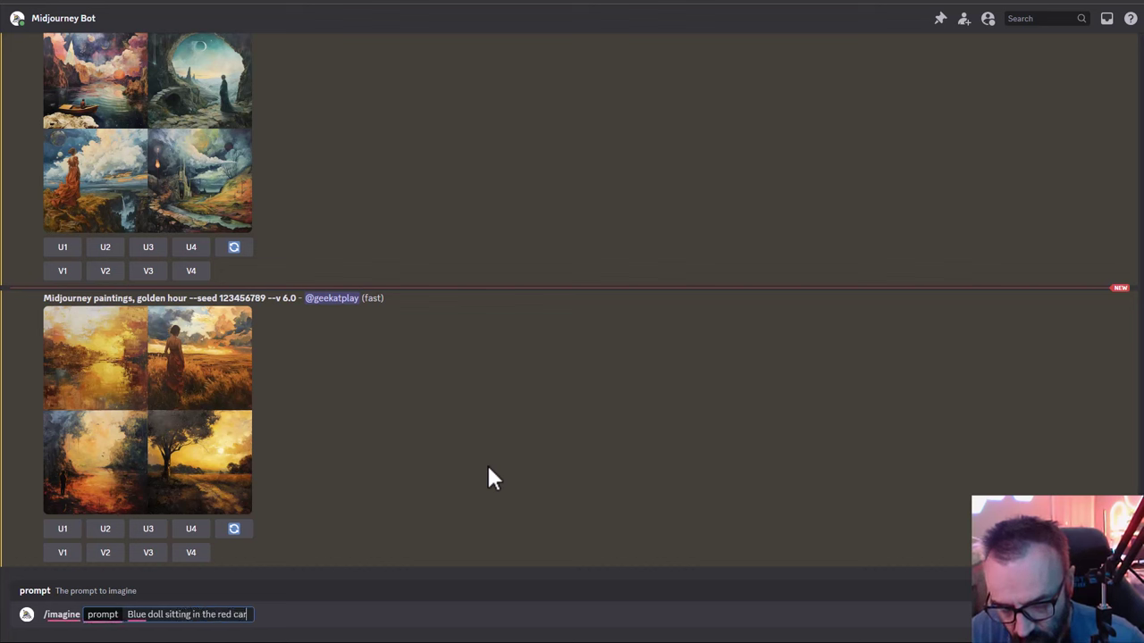
pyautogui.write(', holding y')
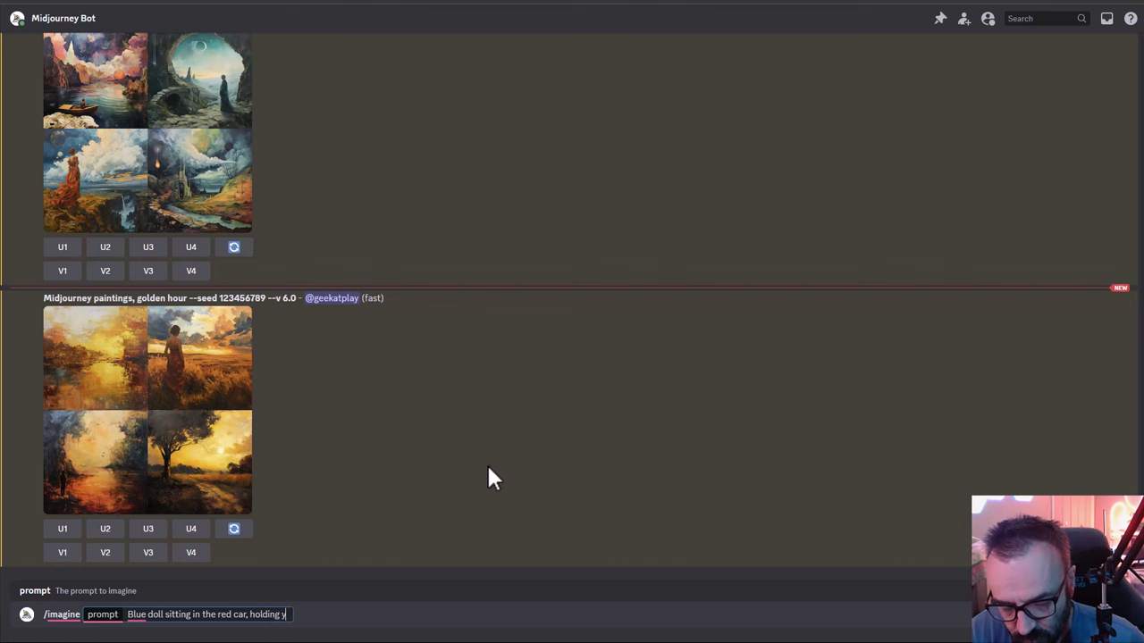
pyautogui.write('ellow ball')
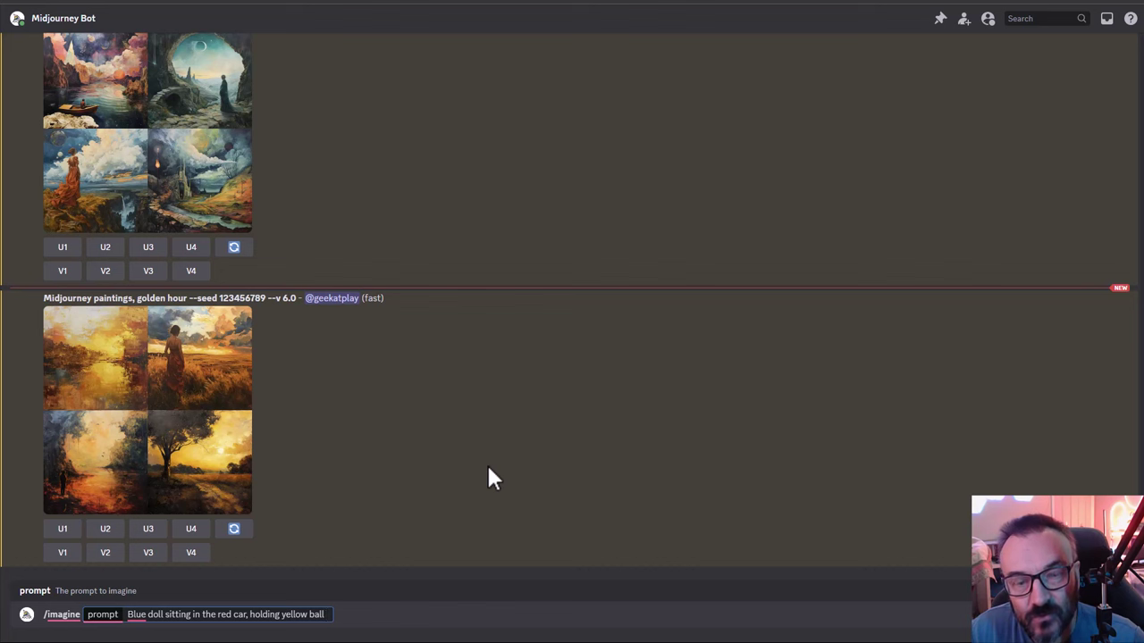
pyautogui.write(' --')
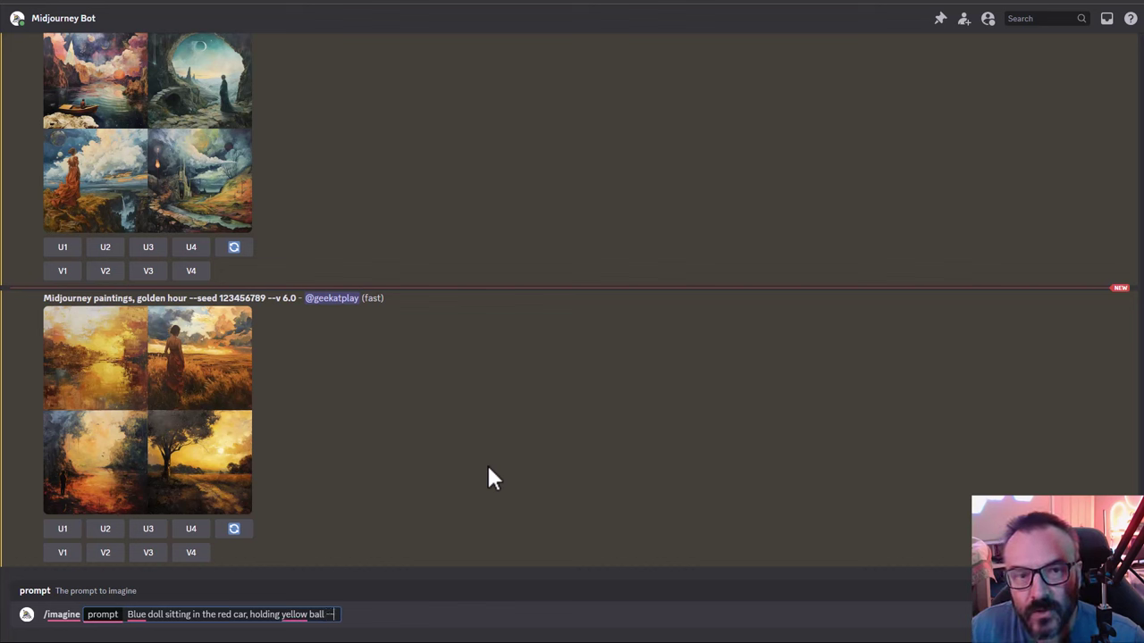
pyautogui.write('v')
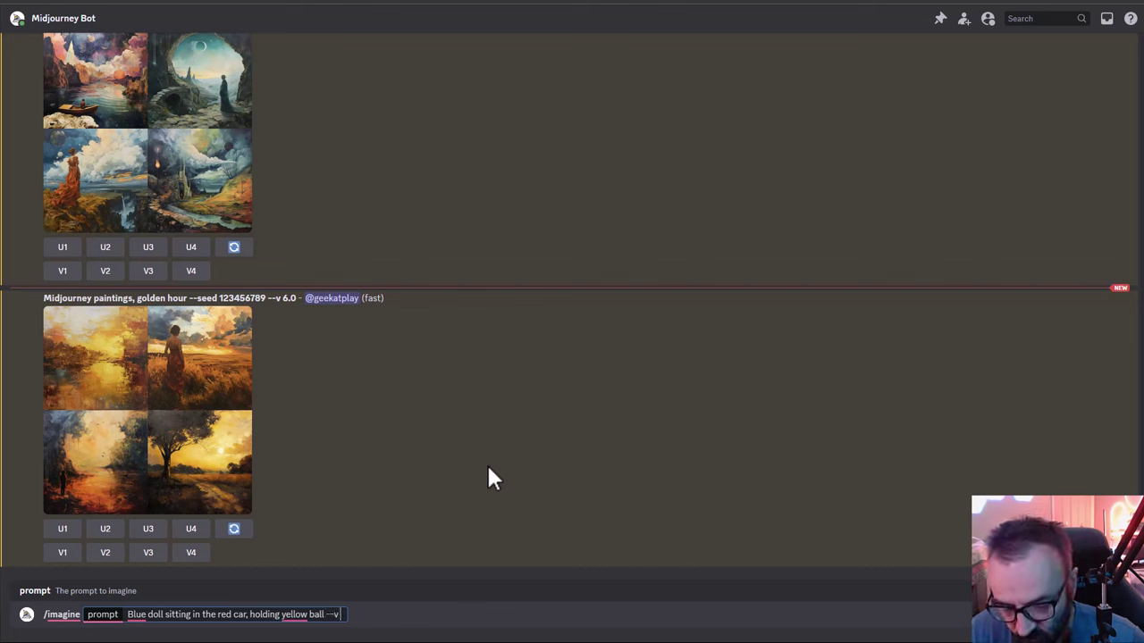
pyautogui.write(' 6')
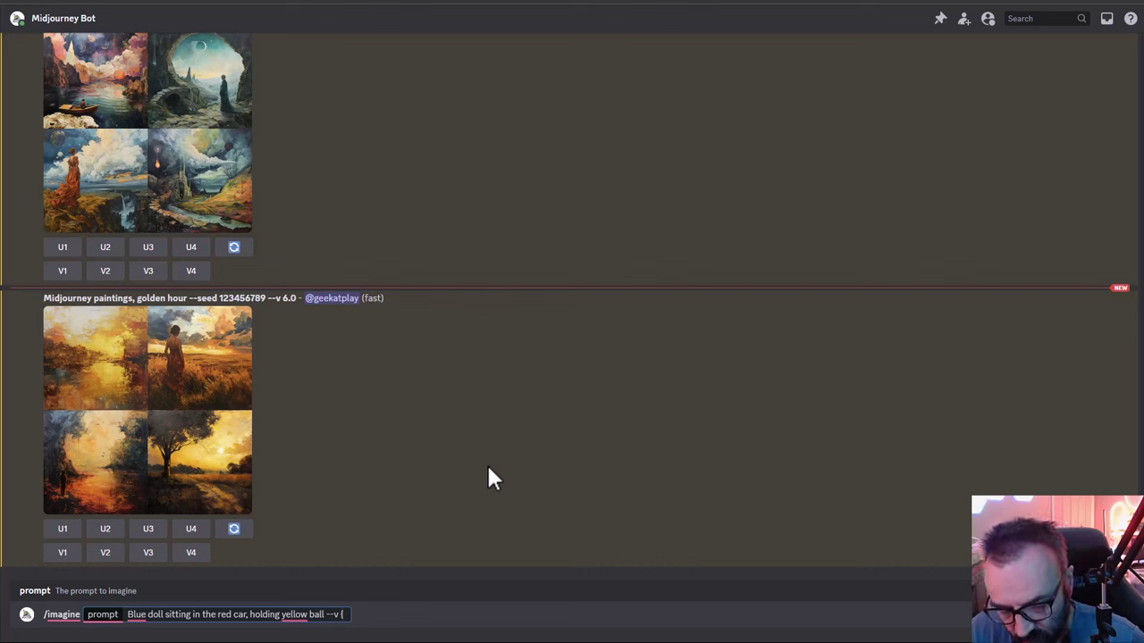
pyautogui.write('1. 2')
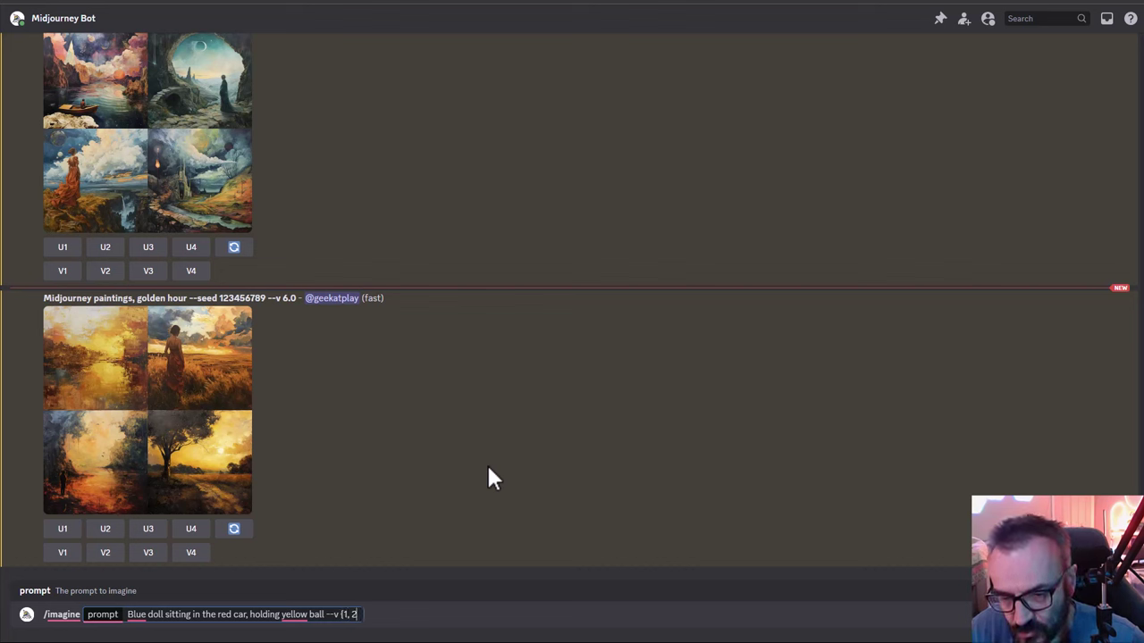
pyautogui.write(', 3, 4,')
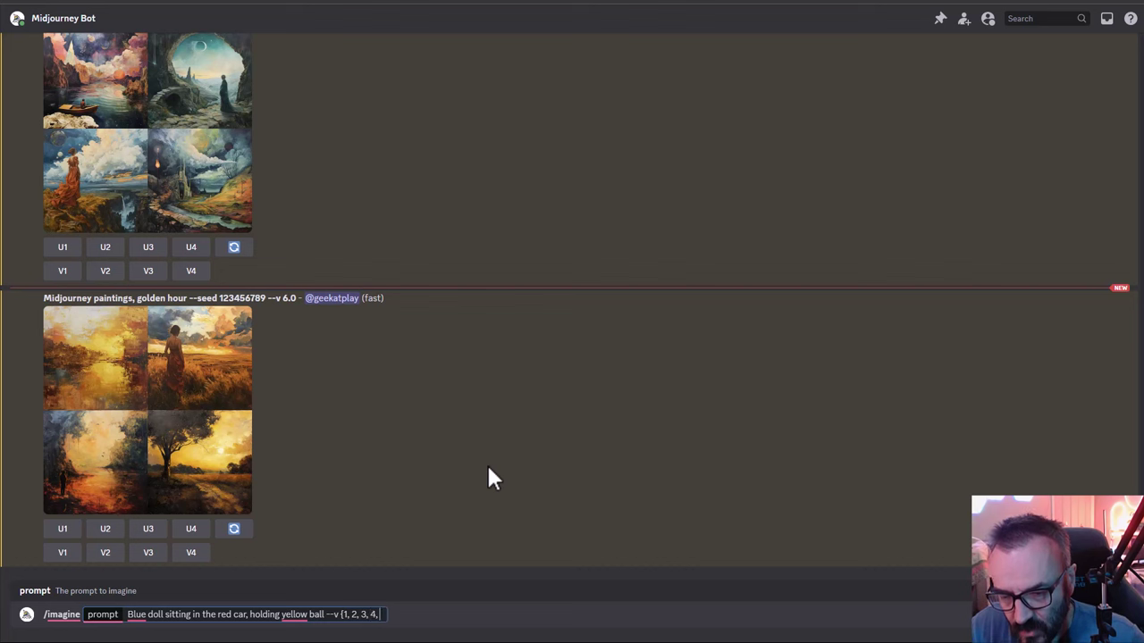
pyautogui.write(' 5,')
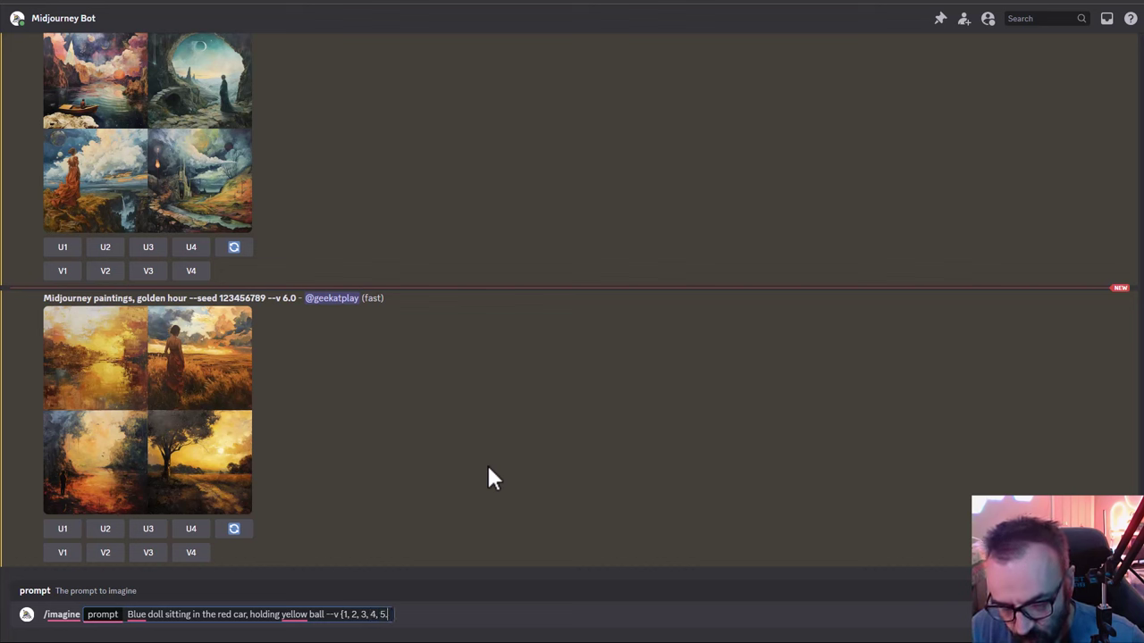
pyautogui.press('BackSpace')
pyautogui.write('.1, 5')
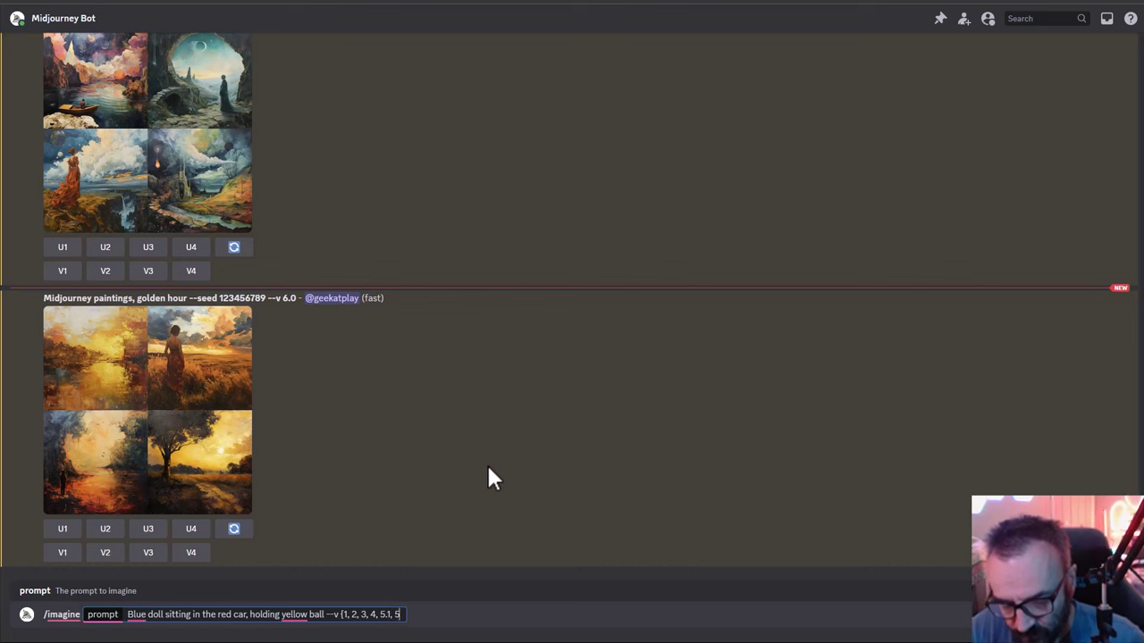
pyautogui.write('.2')
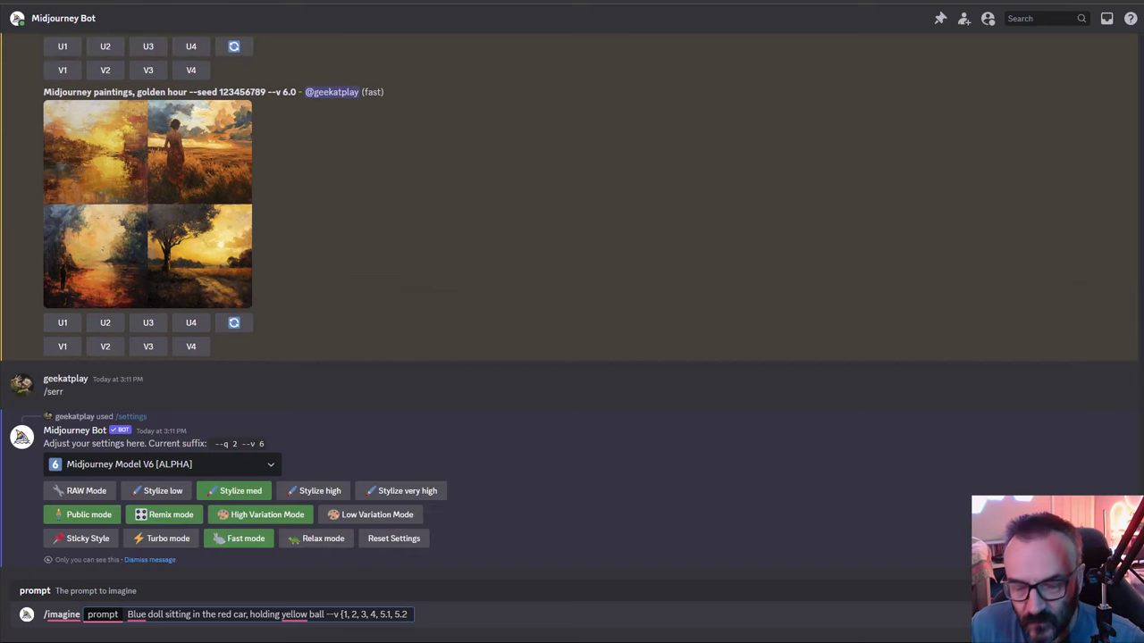
pyautogui.click(376, 617)
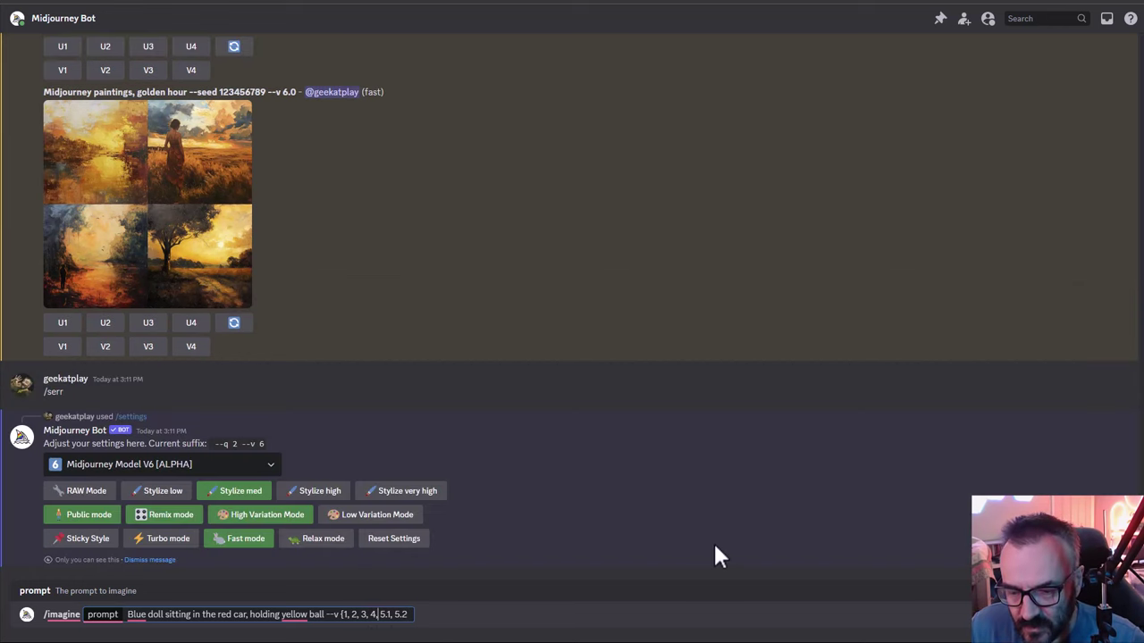
pyautogui.write('5,')
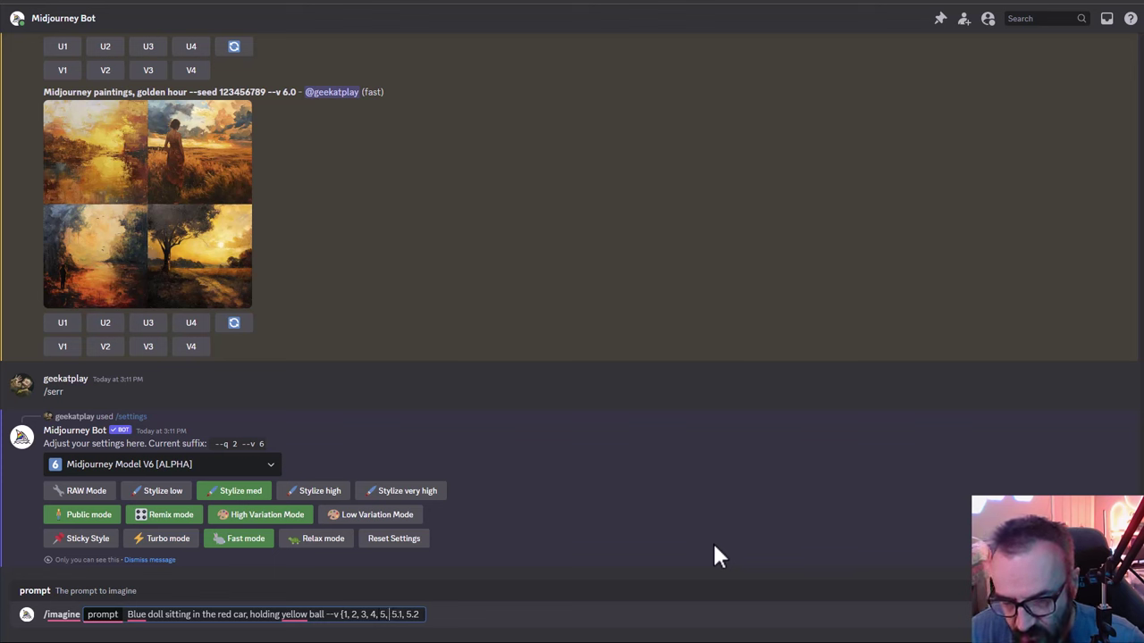
pyautogui.press('End')
pyautogui.write(',')
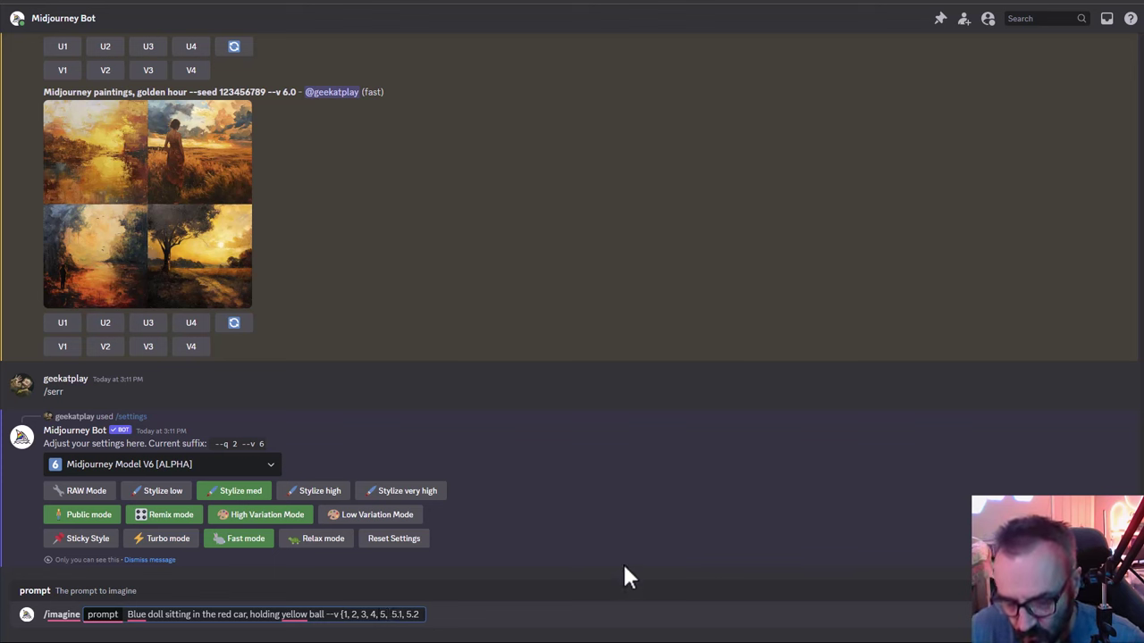
pyautogui.write(' 6')
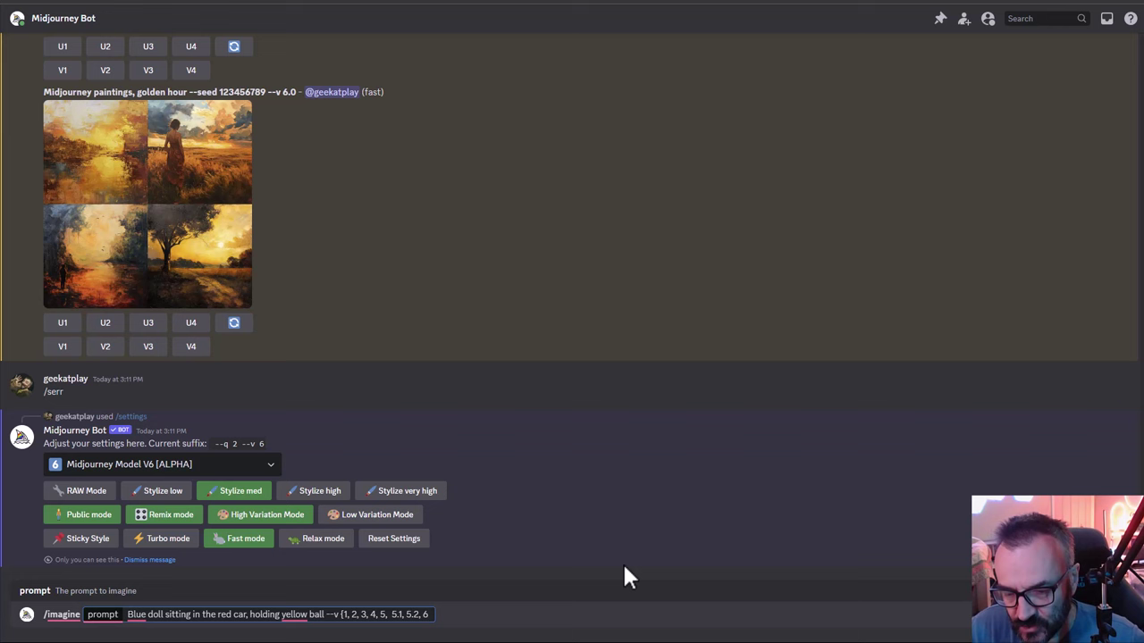
pyautogui.write('}')
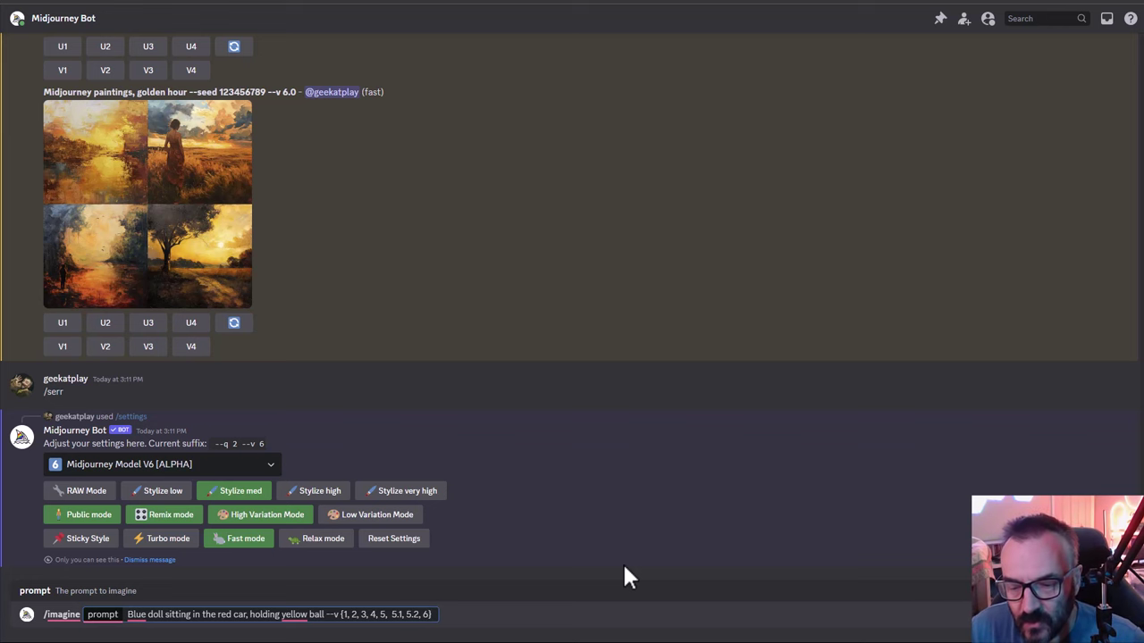
# - Submit the doll prompt and confirm generating all 8 version variants
pyautogui.press('Return')
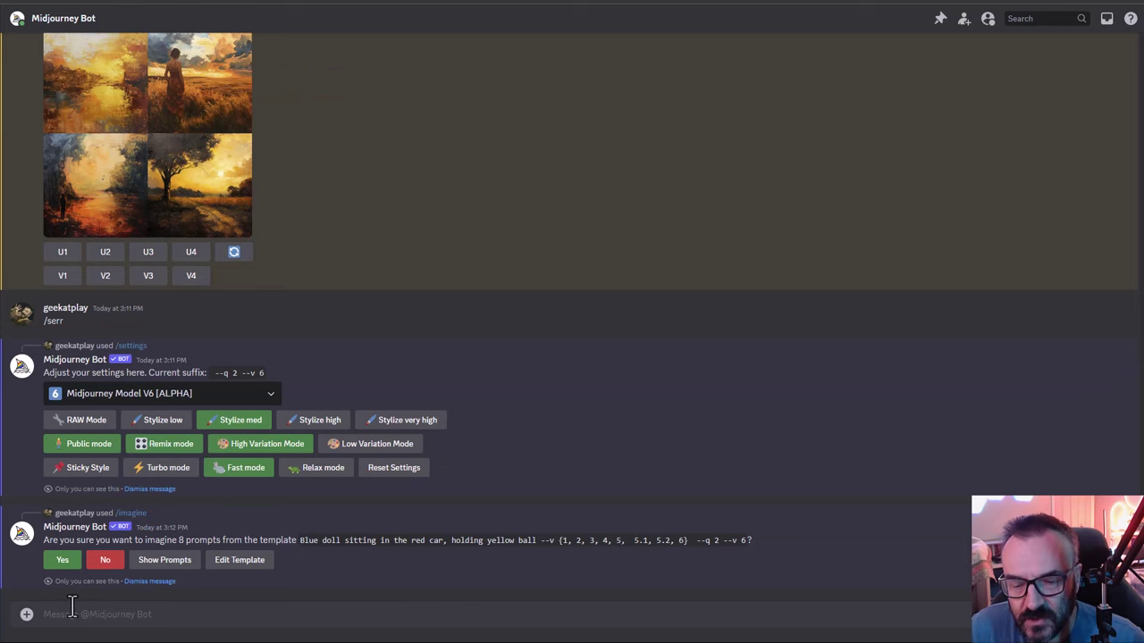
pyautogui.click(61, 562)
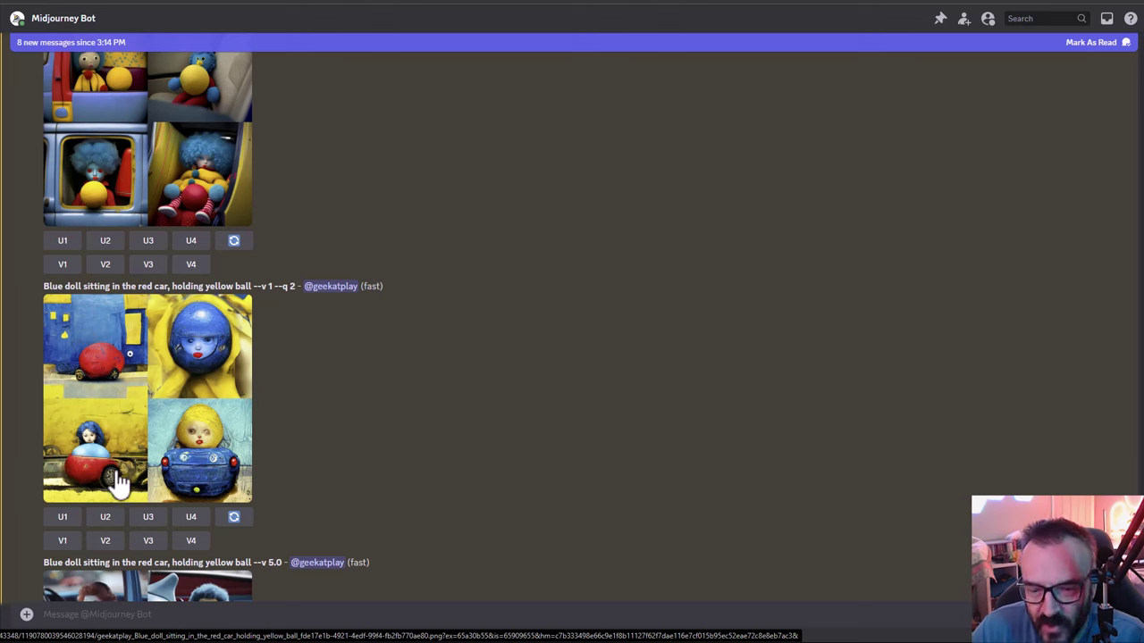
pyautogui.scroll(3, 335, 428)
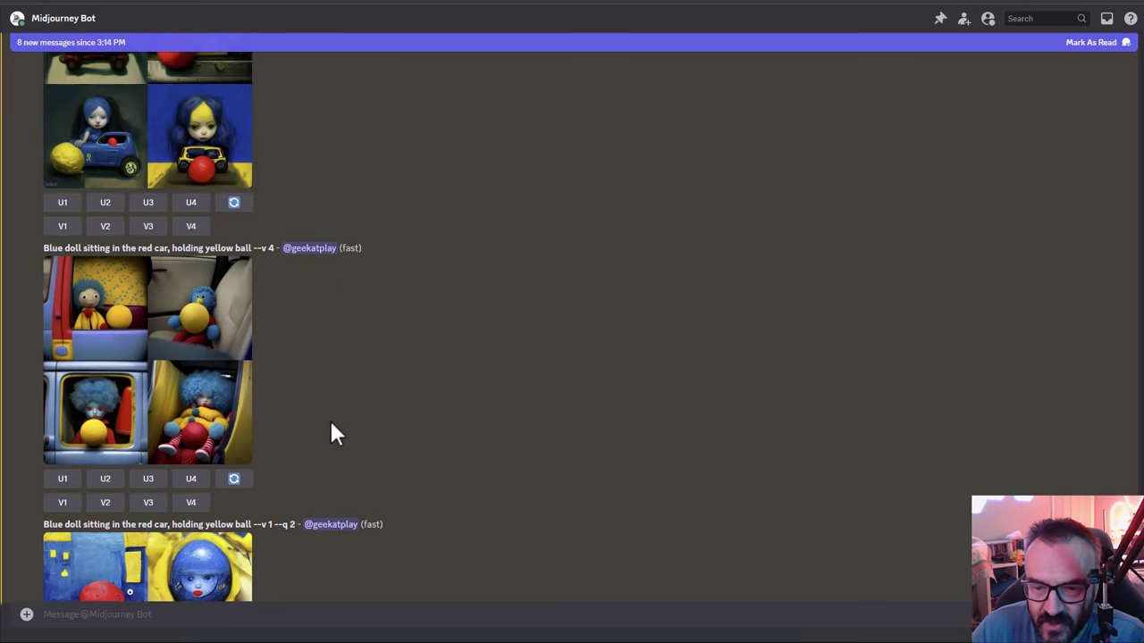
pyautogui.scroll(4, 331, 430)
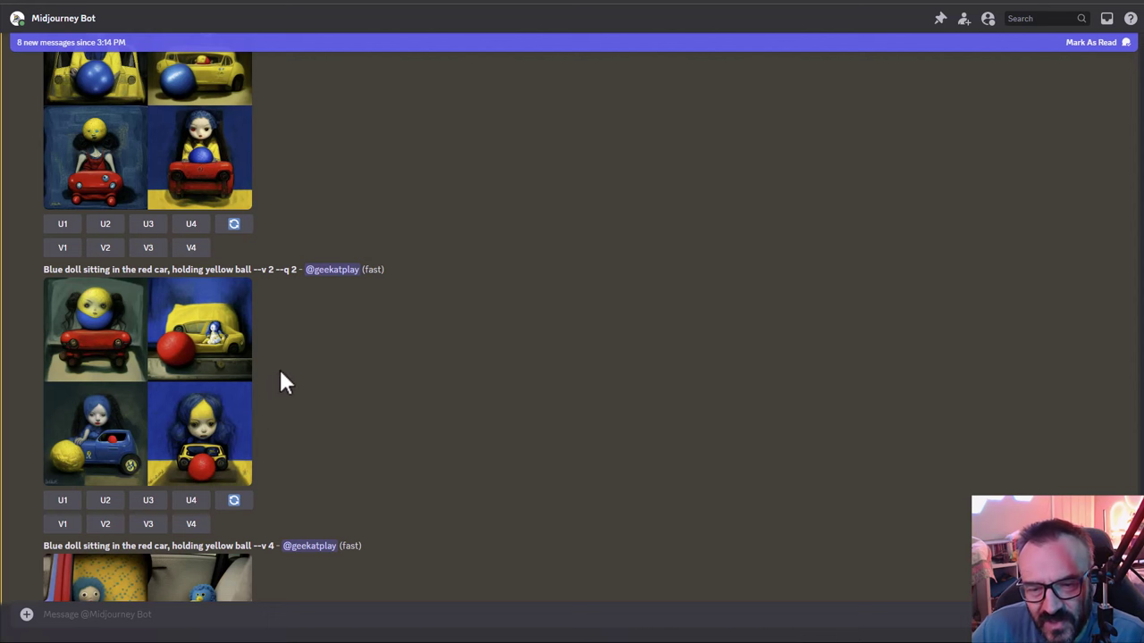
pyautogui.scroll(3, 282, 382)
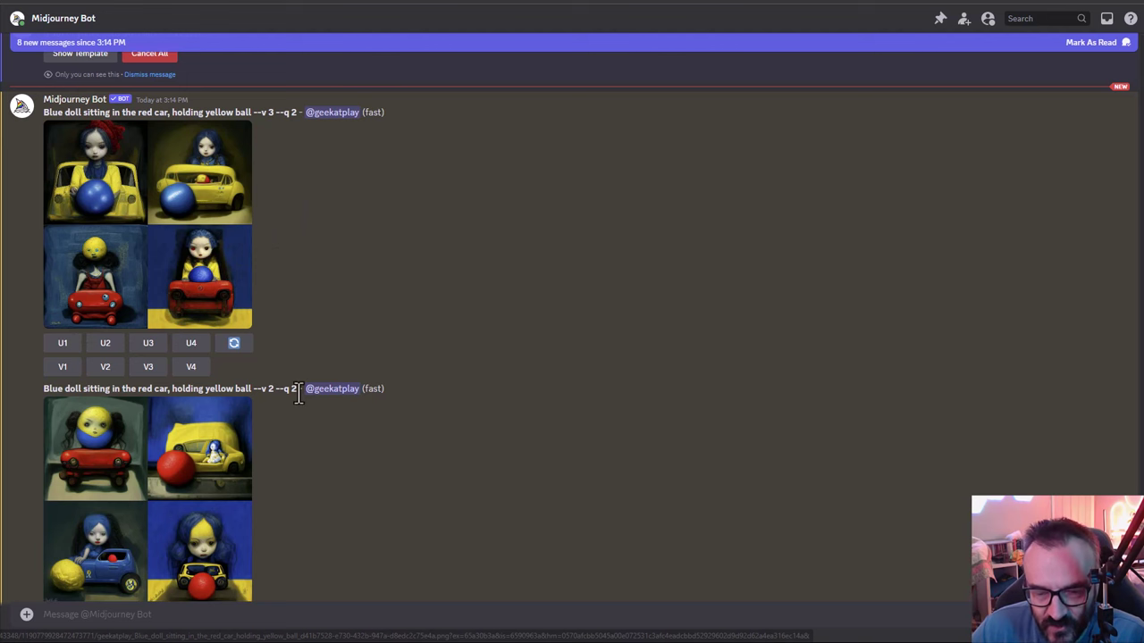
pyautogui.scroll(-5, 298, 393)
pyautogui.scroll(-4, 298, 393)
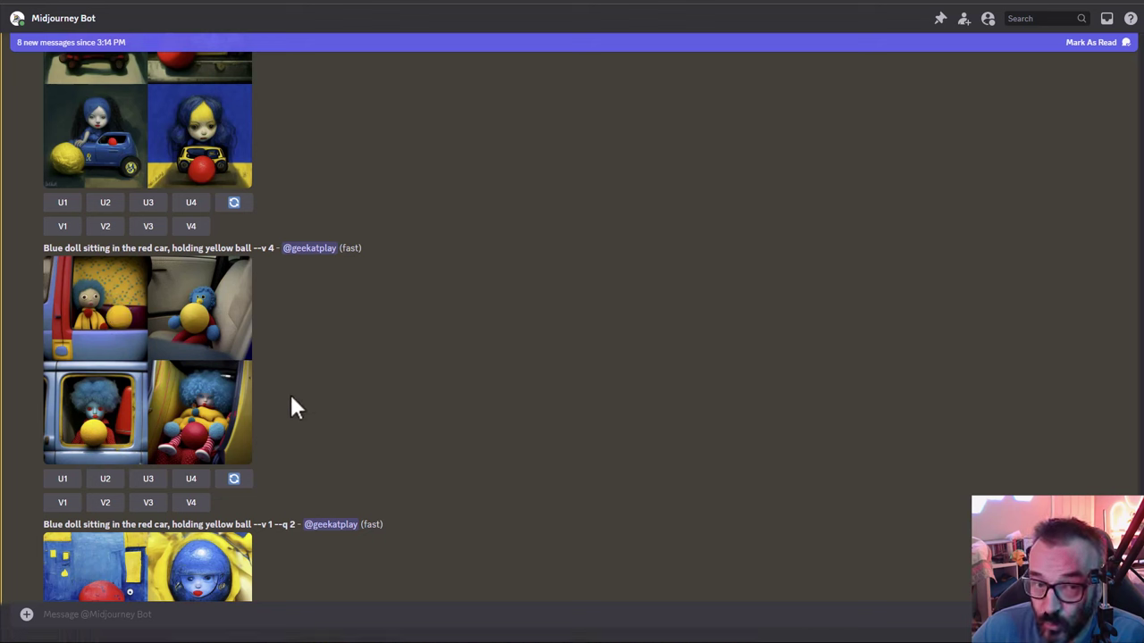
pyautogui.scroll(-5, 279, 385)
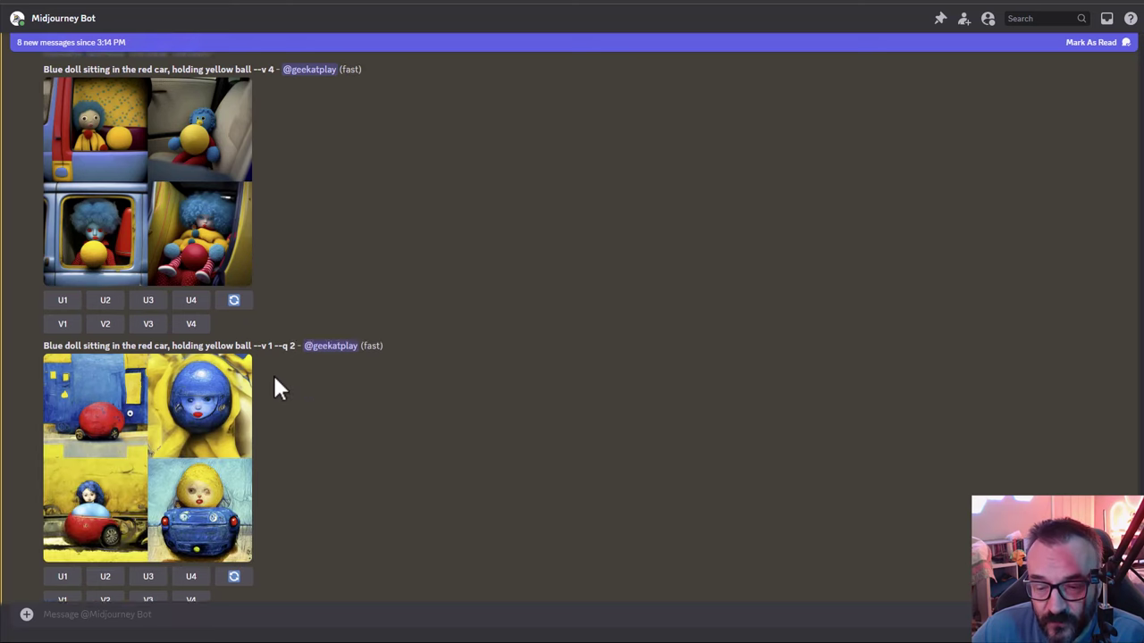
pyautogui.scroll(-3, 277, 383)
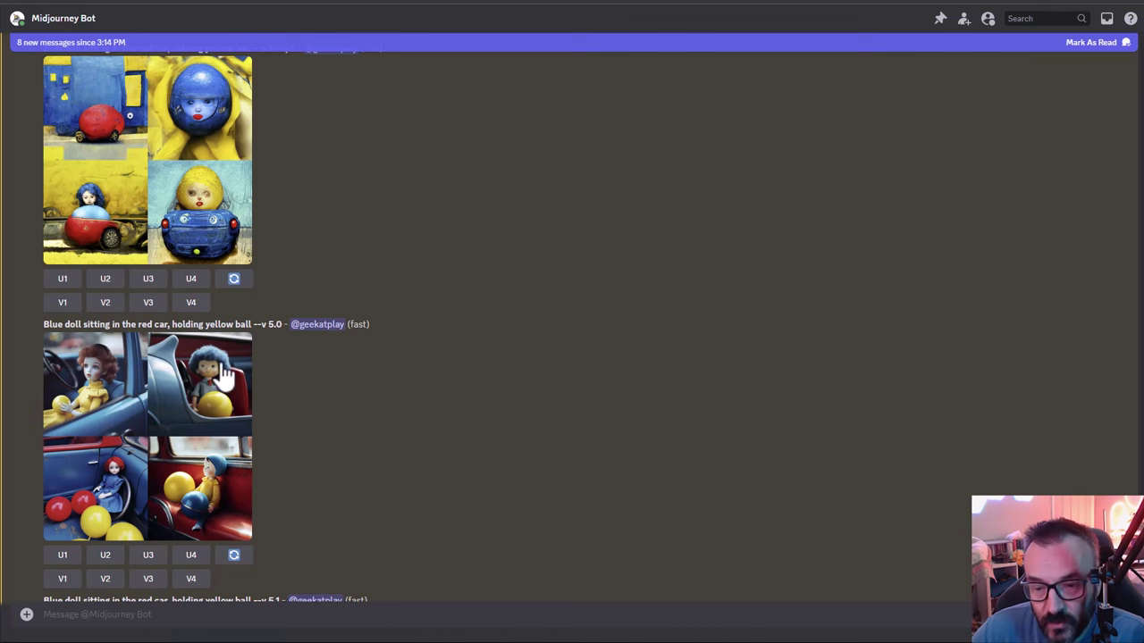
pyautogui.scroll(-3, 300, 450)
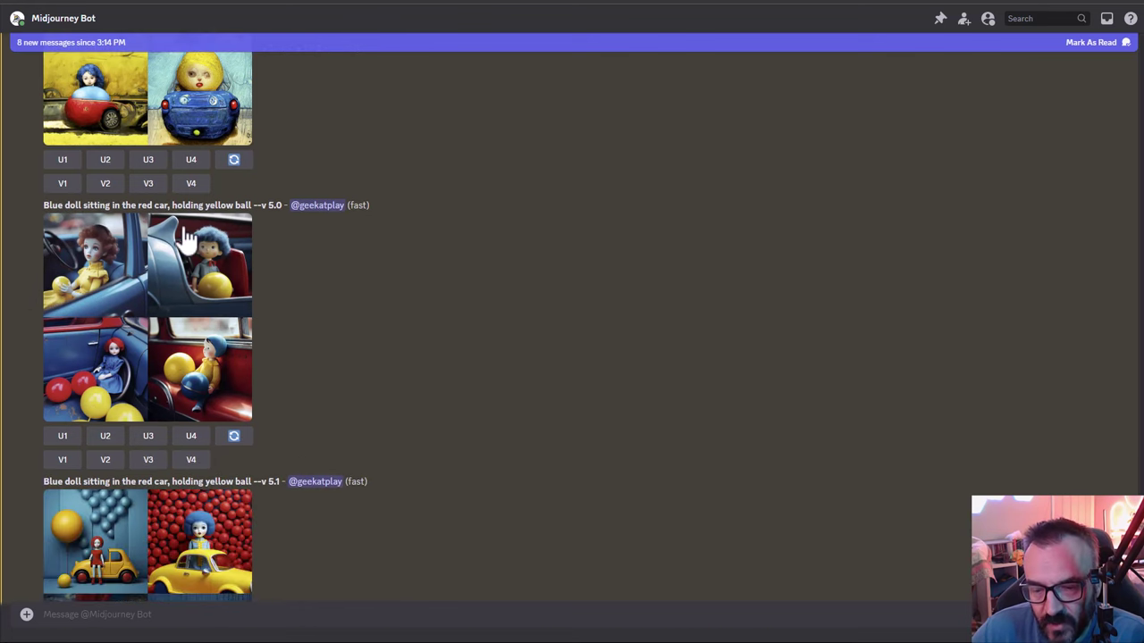
pyautogui.scroll(-3, 348, 386)
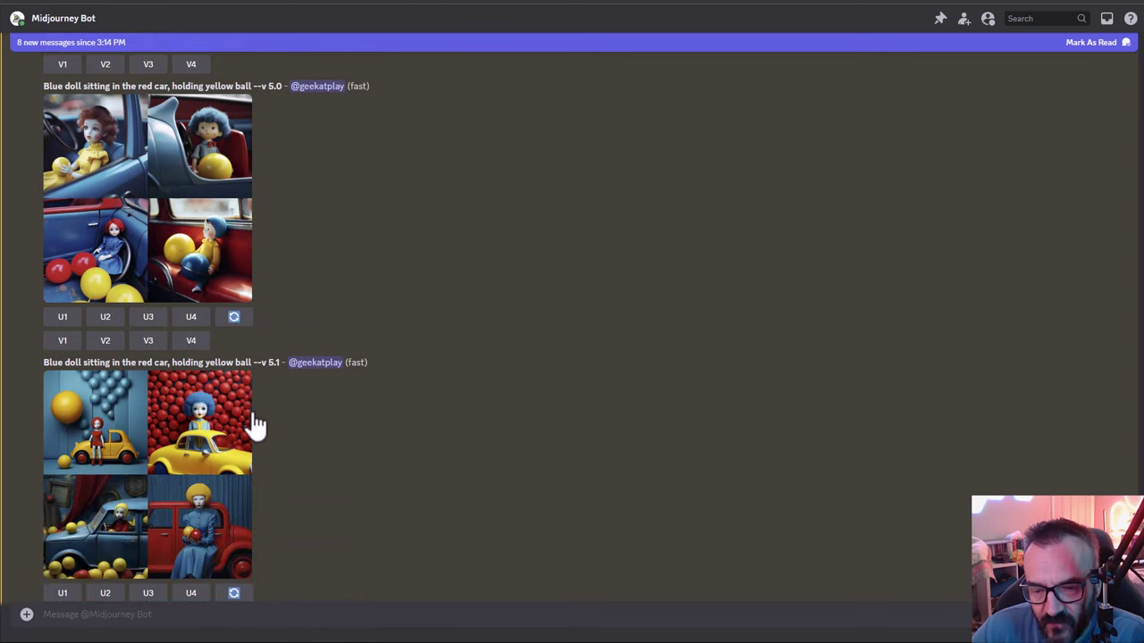
pyautogui.scroll(-1, 251, 427)
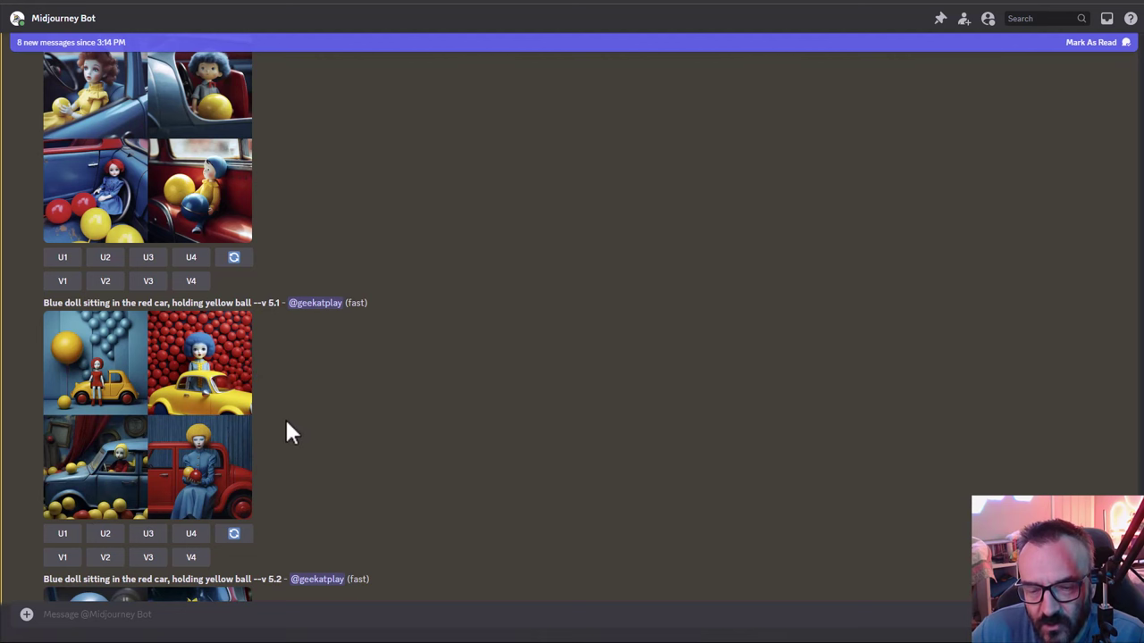
pyautogui.scroll(-3, 286, 432)
pyautogui.scroll(-1, 317, 508)
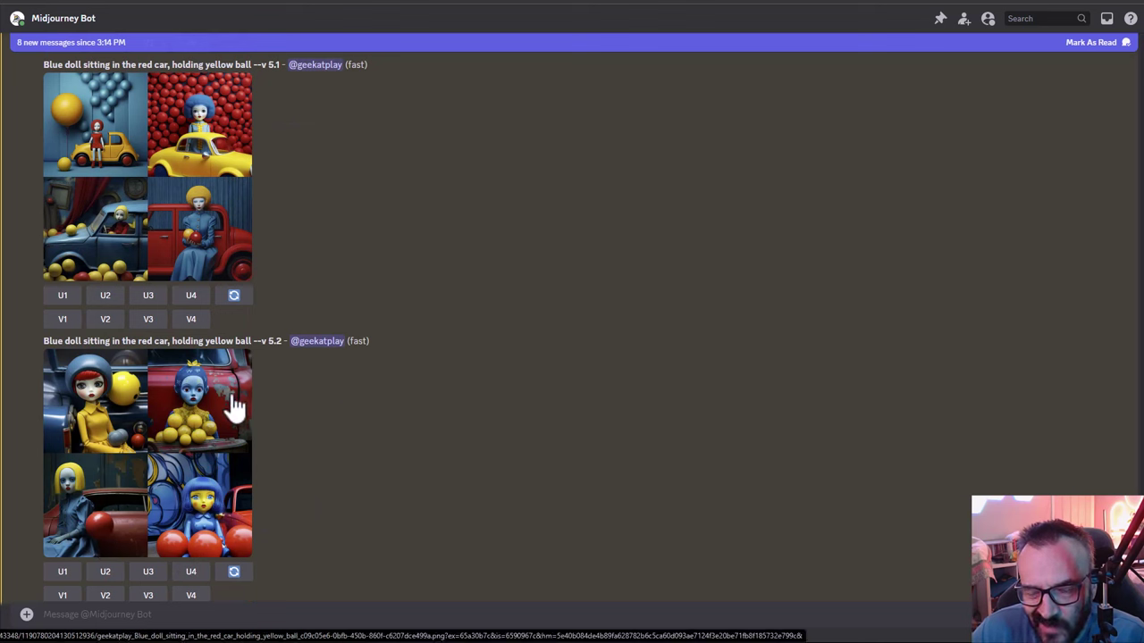
pyautogui.scroll(-3, 286, 449)
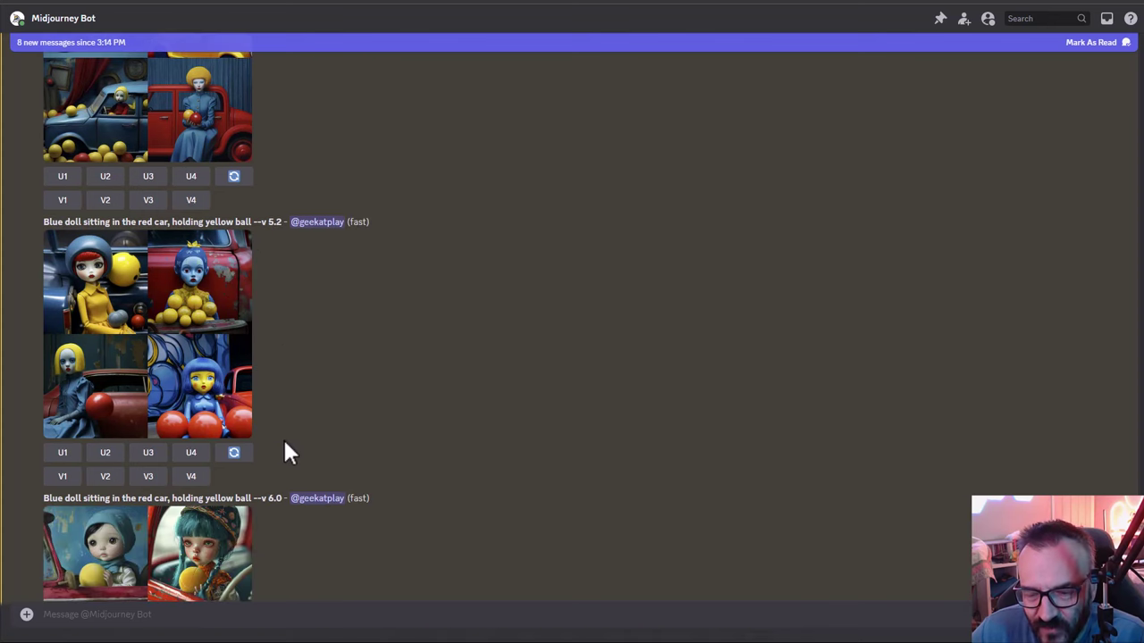
pyautogui.scroll(-5, 288, 451)
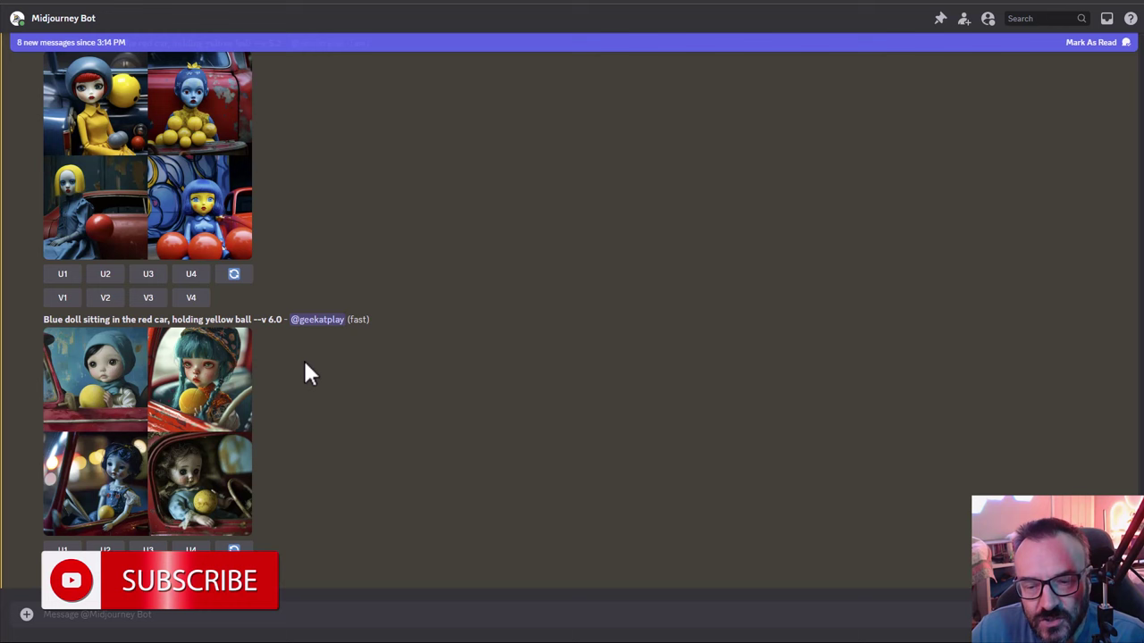
pyautogui.scroll(1, 322, 417)
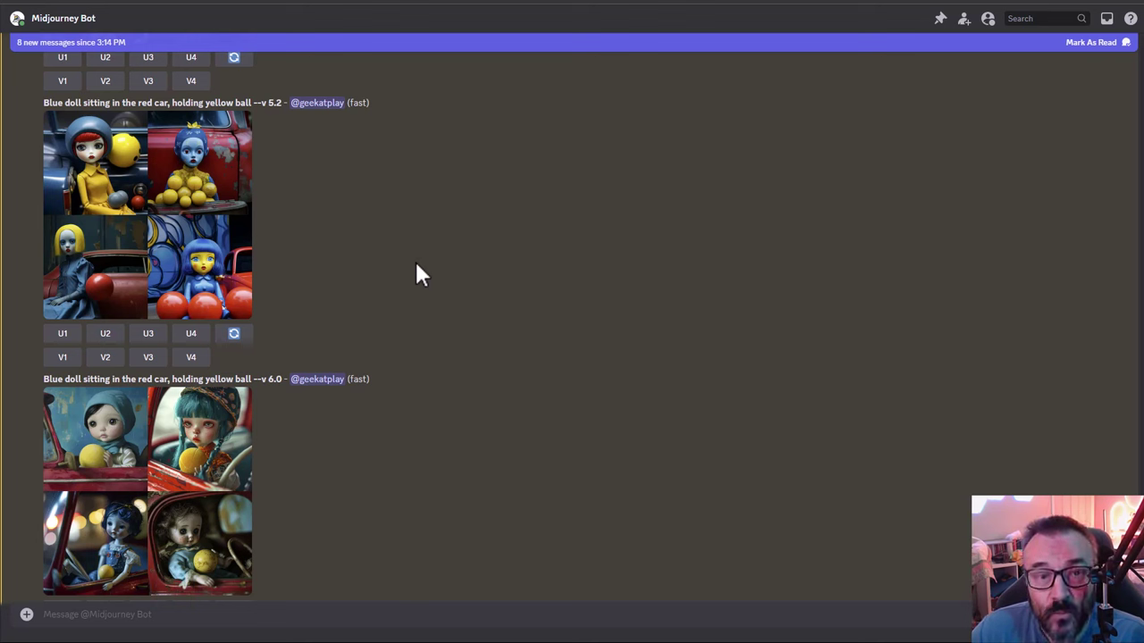
pyautogui.scroll(-2, 398, 459)
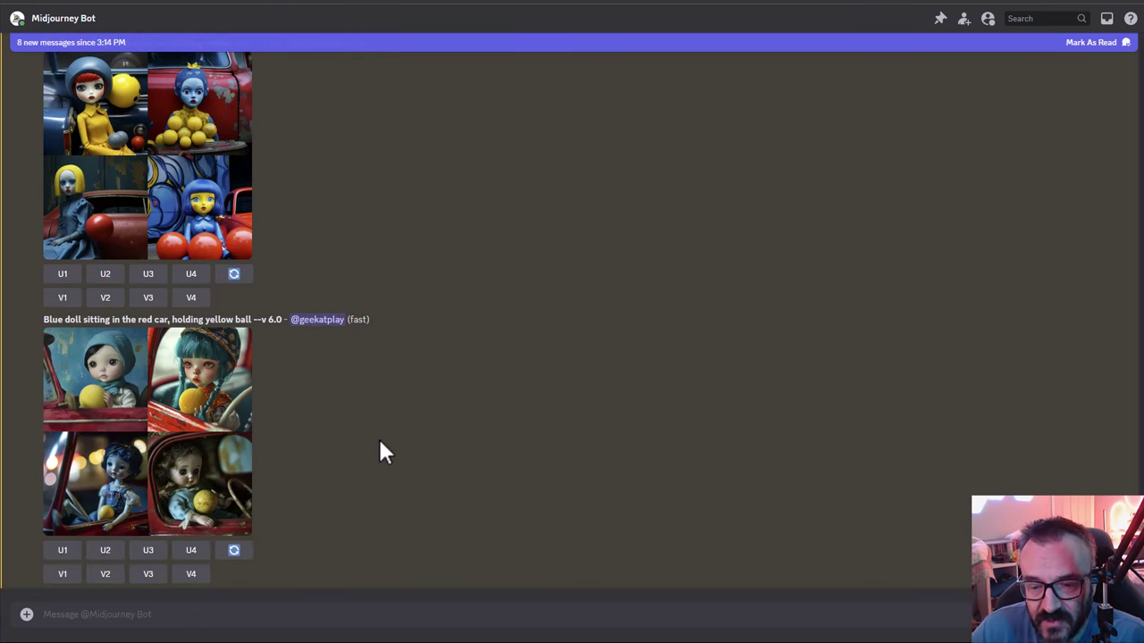
pyautogui.click(166, 396)
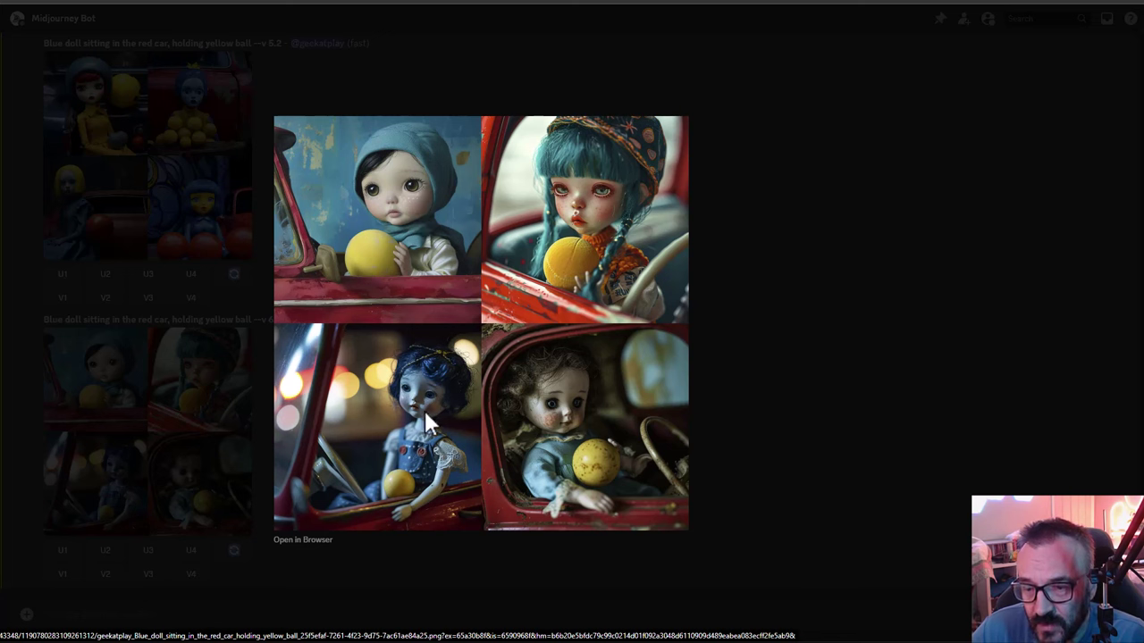
pyautogui.click(811, 384)
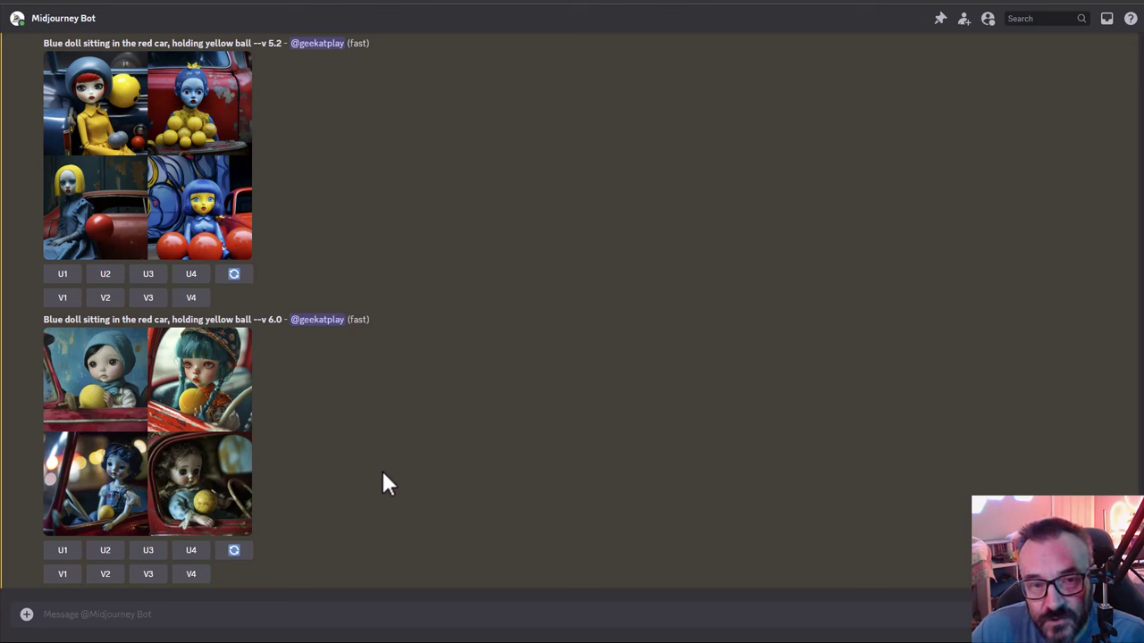
pyautogui.click(28, 615)
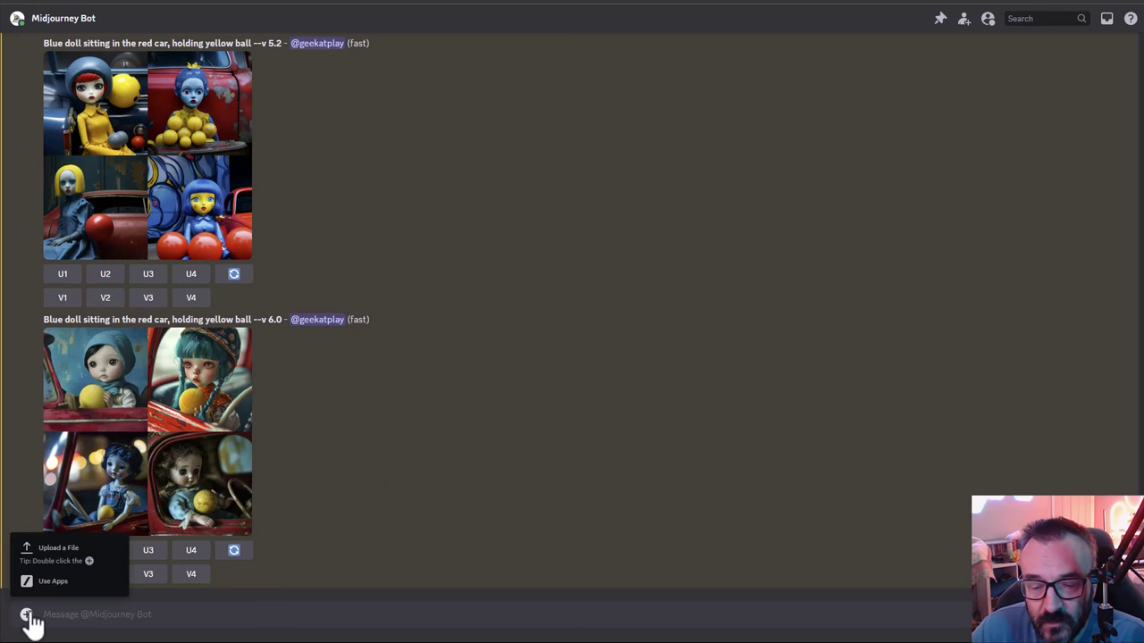
# - Run /settings and choose Midjourney Model V5.2 from the model list
pyautogui.click(288, 613)
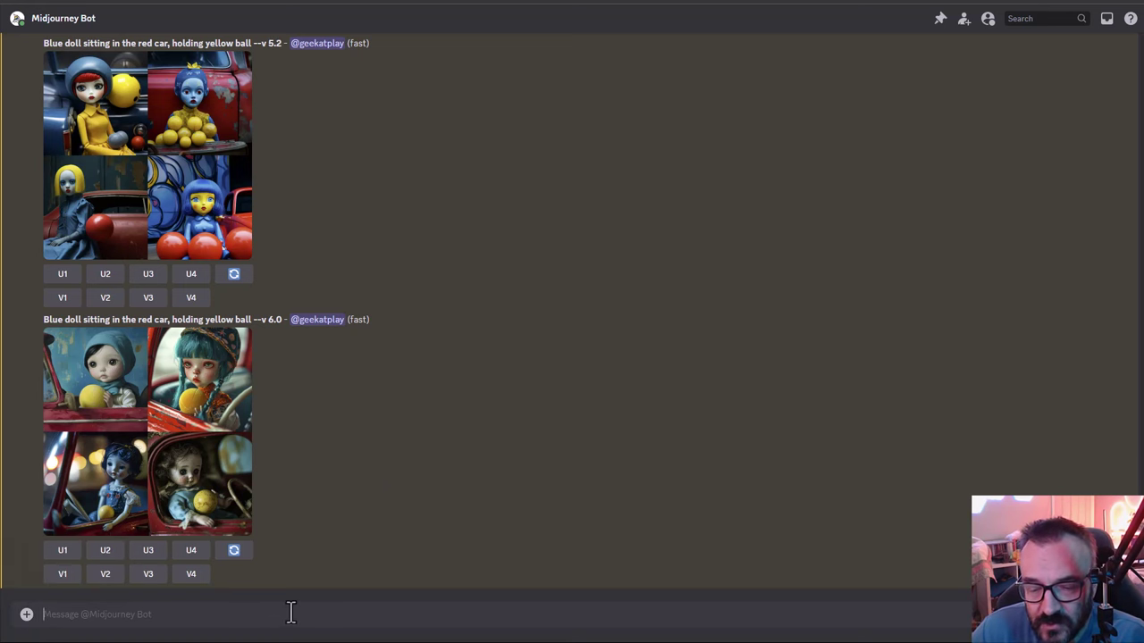
pyautogui.write('/')
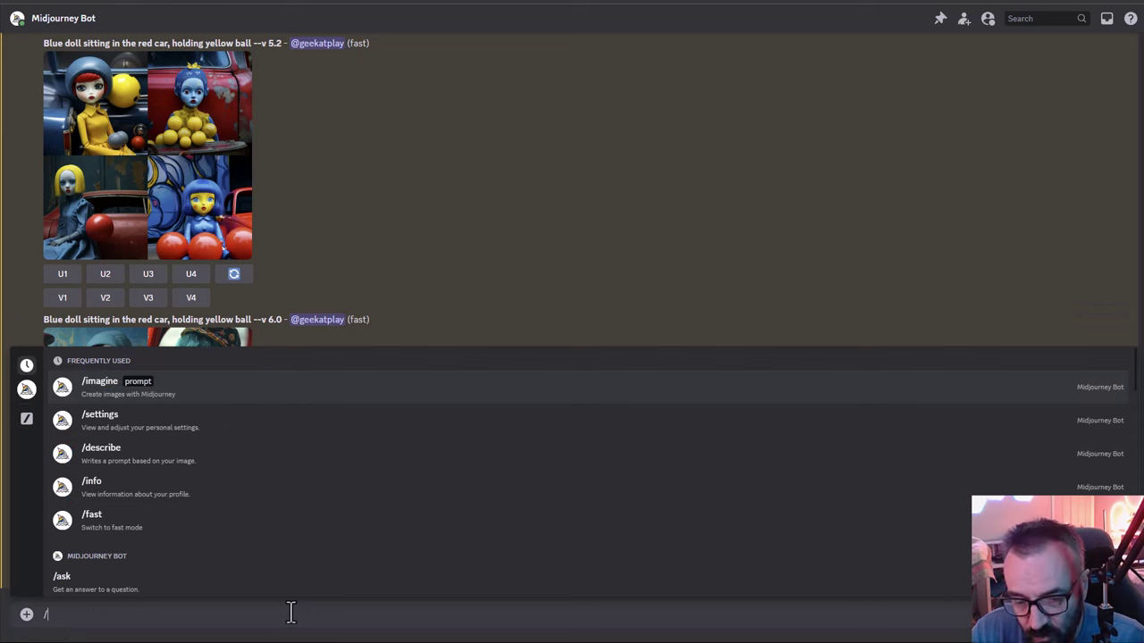
pyautogui.write('settings')
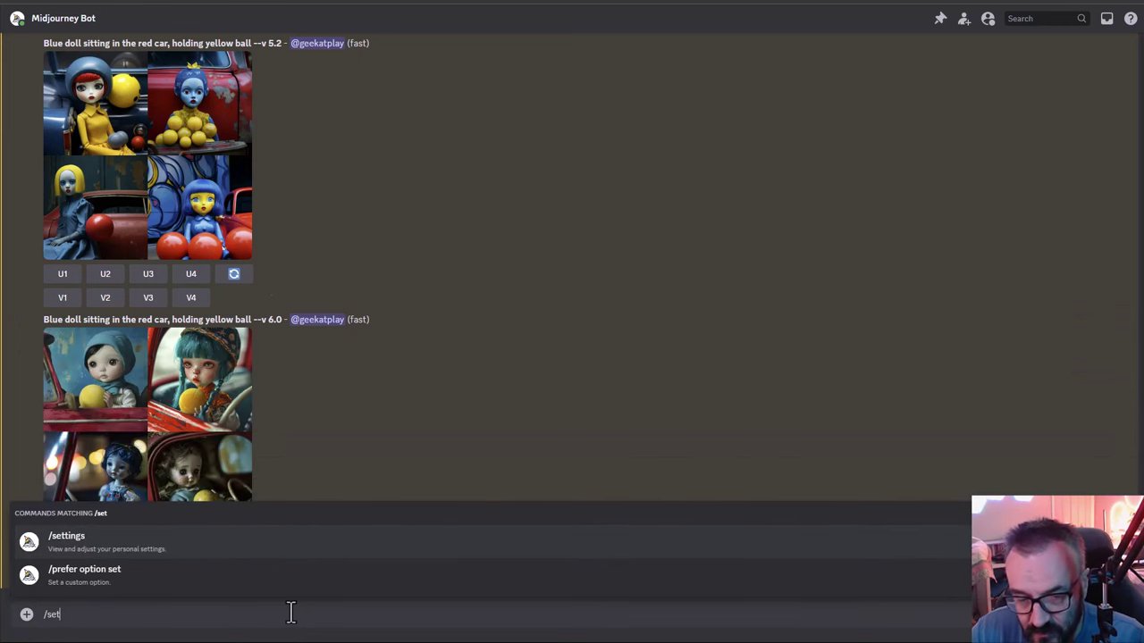
pyautogui.press('Tab')
pyautogui.press('Return')
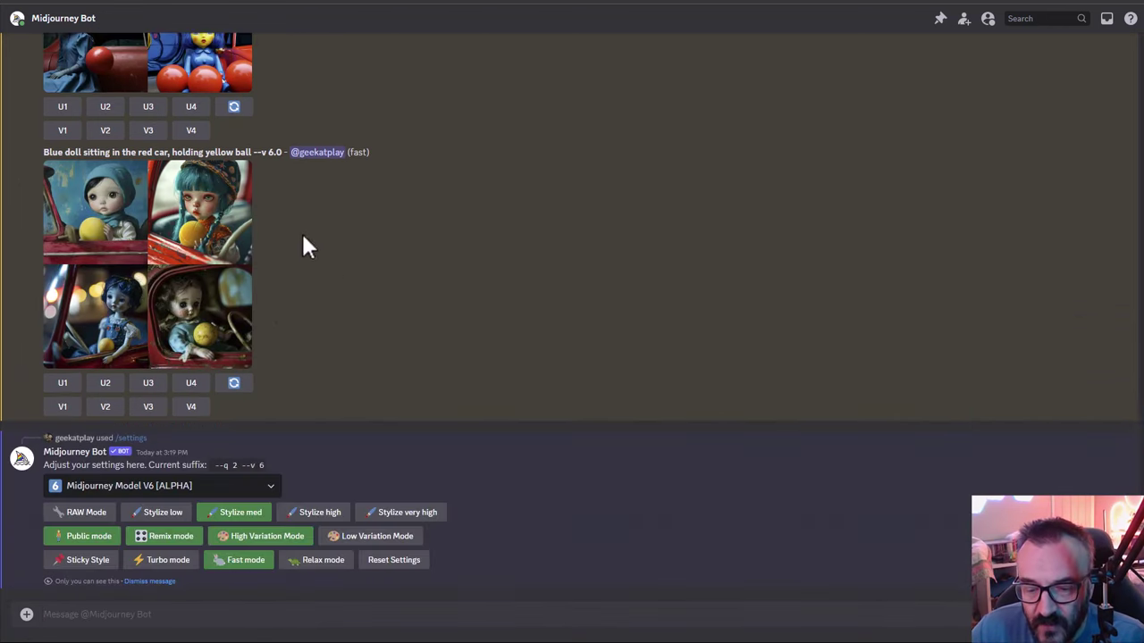
pyautogui.click(270, 489)
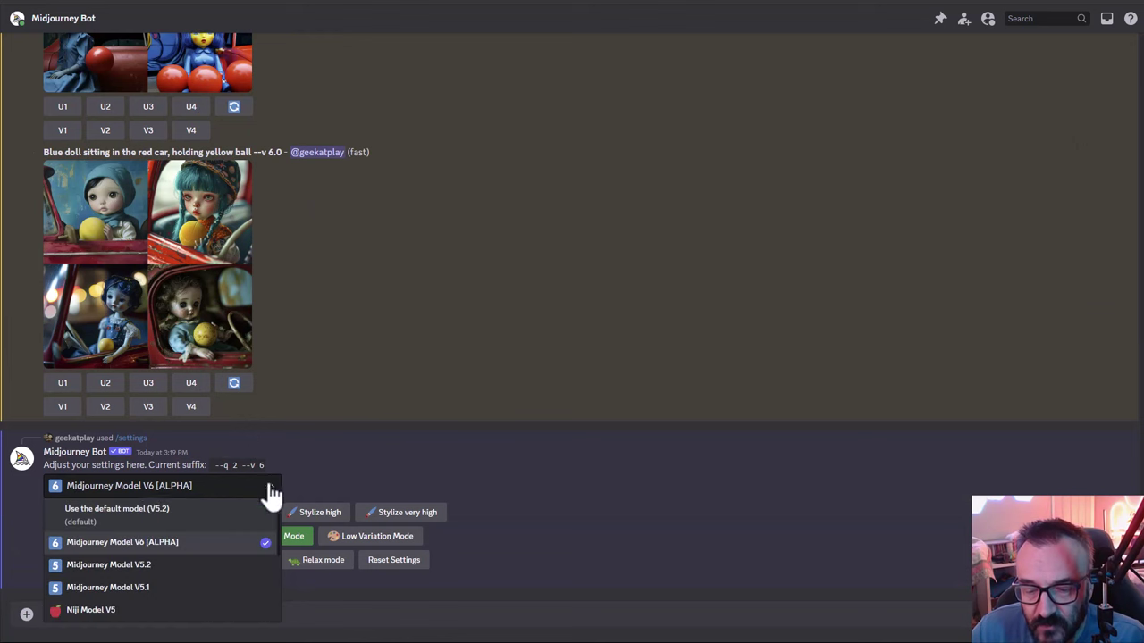
pyautogui.click(143, 566)
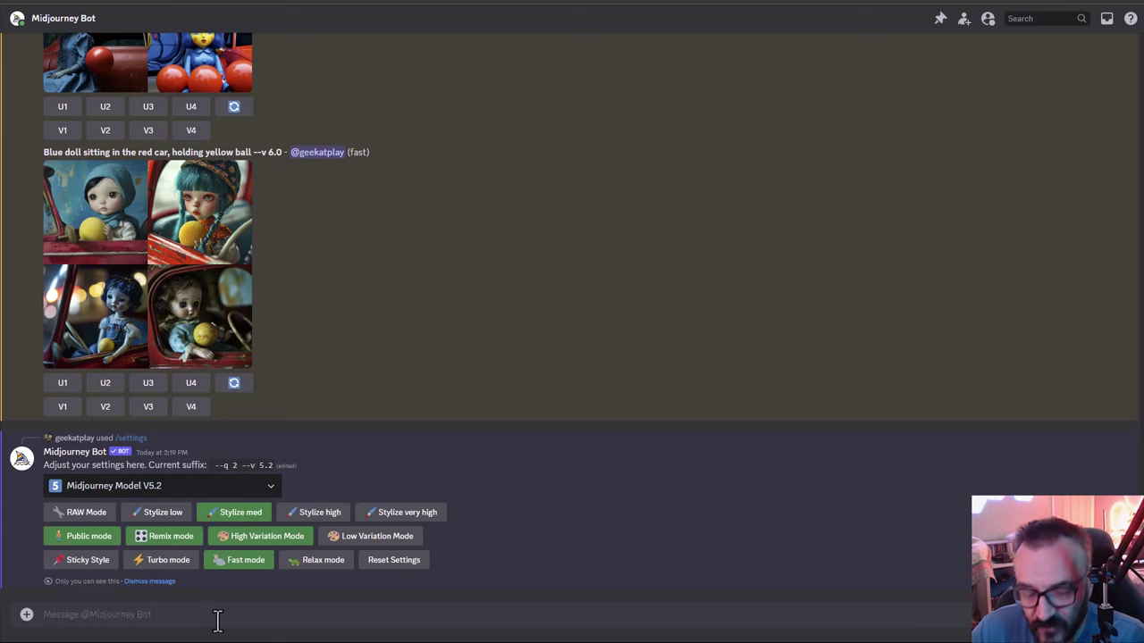
# - Run /describe with the portrait photo _H1A7595.jpg attached
pyautogui.write('/des')
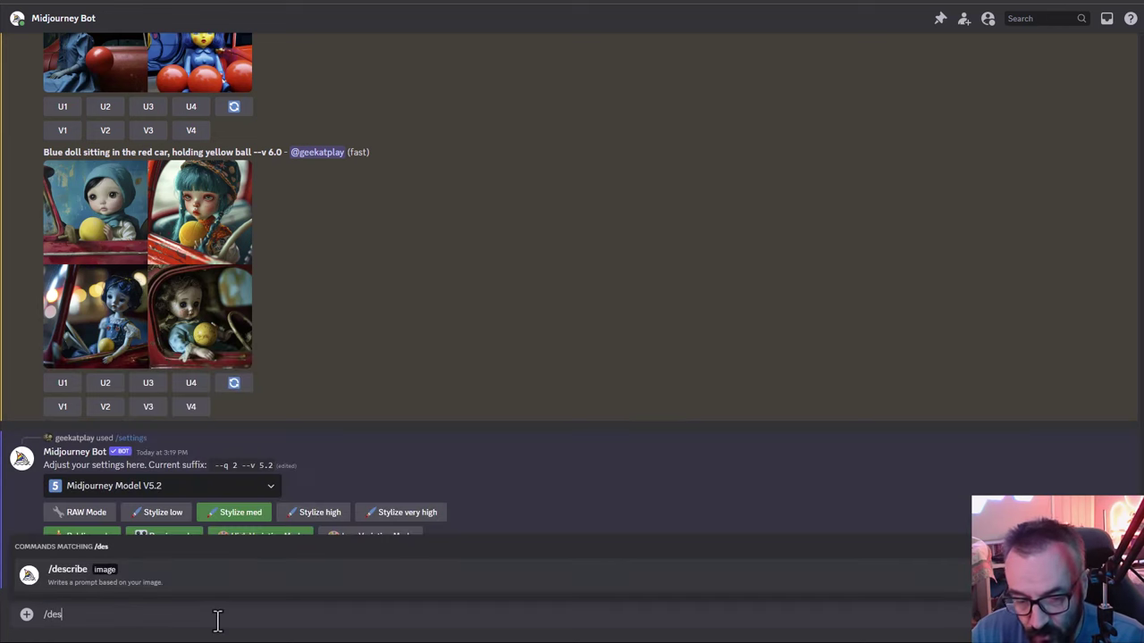
pyautogui.press('Return')
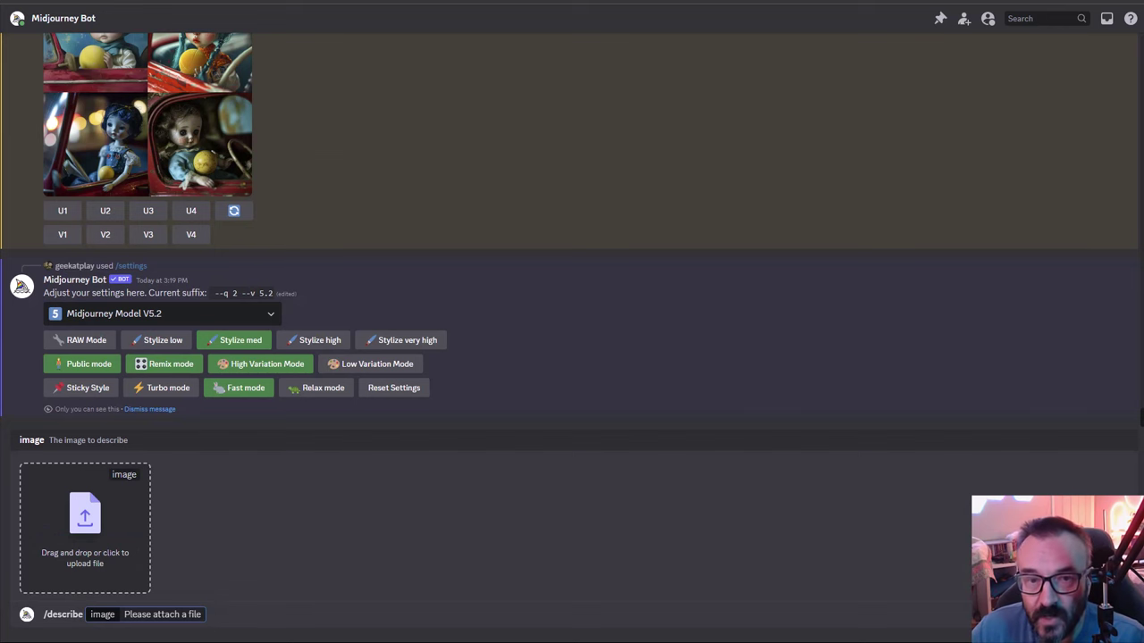
pyautogui.moveTo(0, 549); pyautogui.dragTo(192, 549)
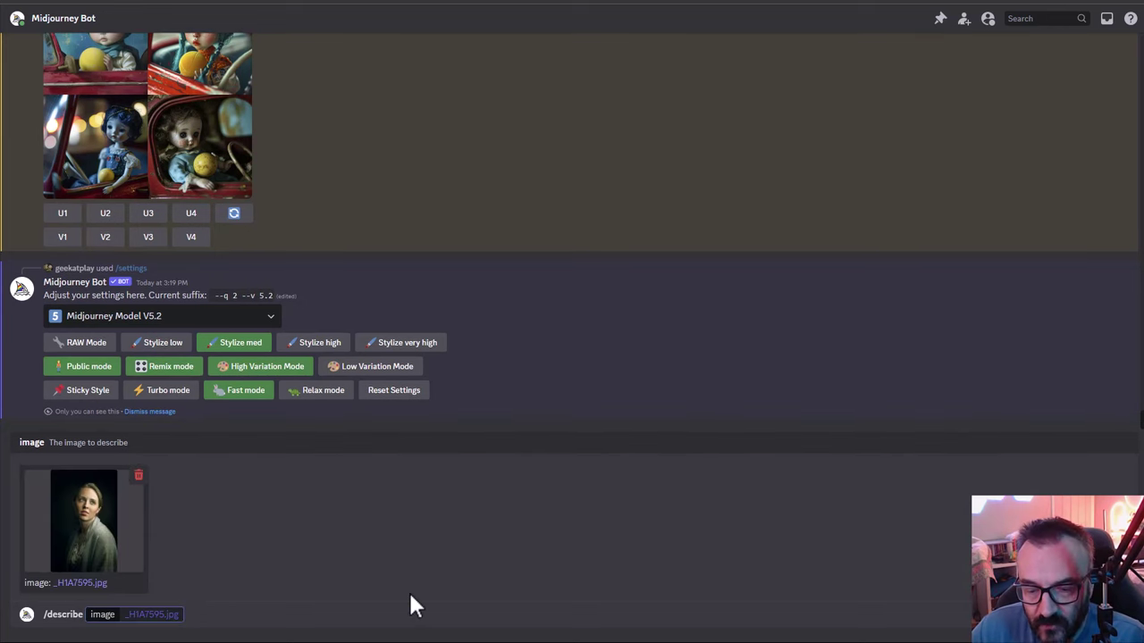
pyautogui.press('Return')
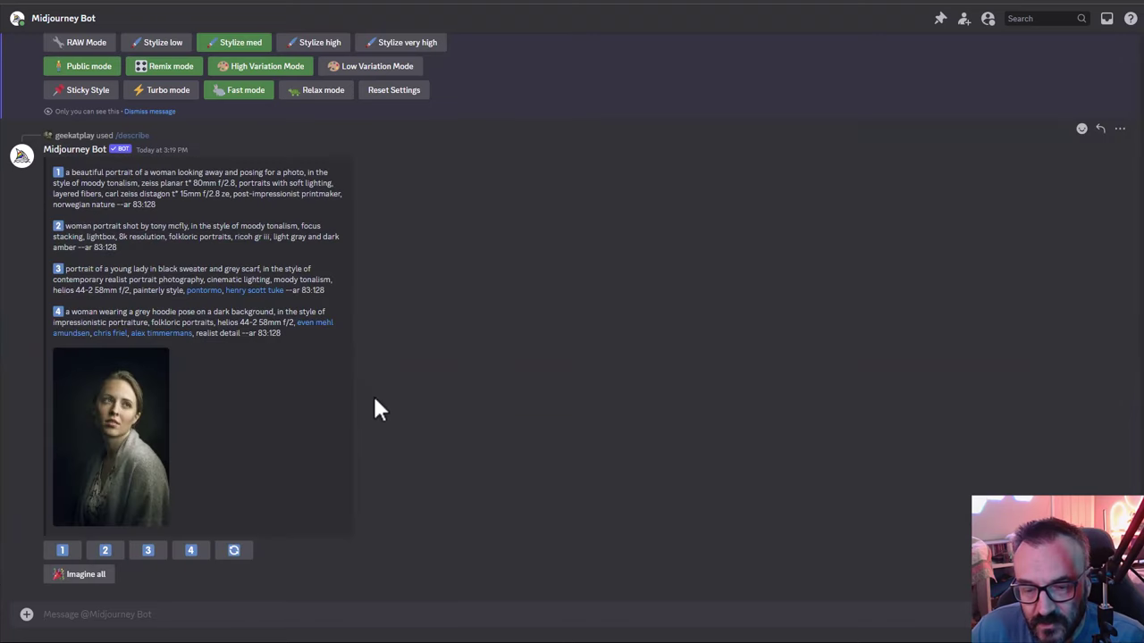
# - Switch the model back to Midjourney Model V6 [ALPHA] in the settings reply
pyautogui.scroll(3, 411, 430)
pyautogui.scroll(1, 412, 437)
pyautogui.click(161, 253)
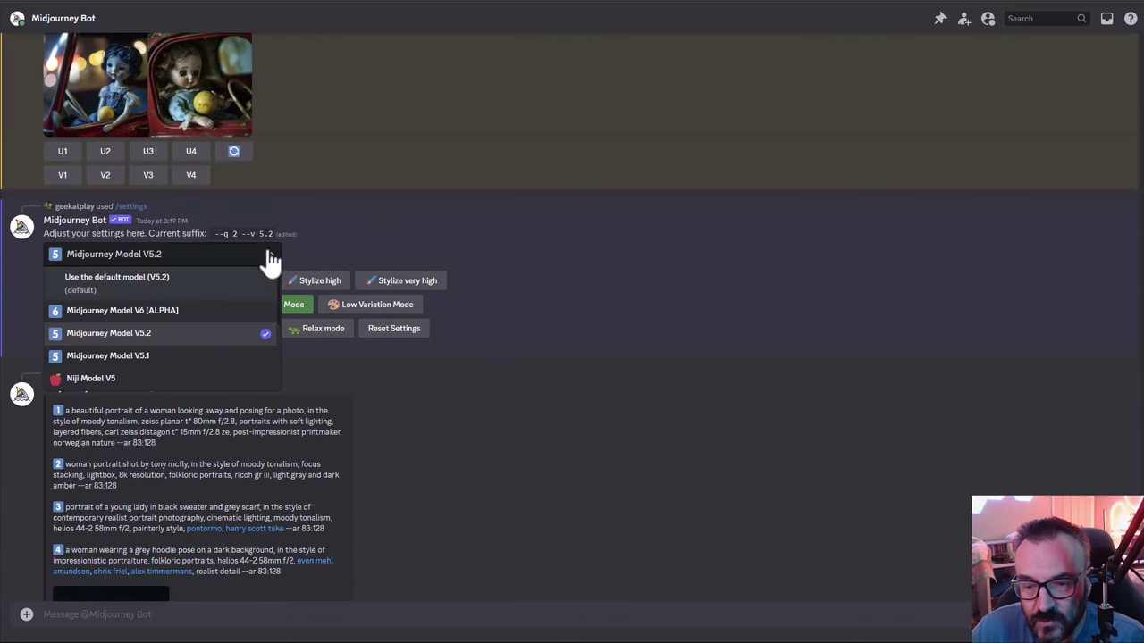
pyautogui.click(119, 310)
# - Run /describe again with the same portrait _H1A7595.jpg pasted in
pyautogui.scroll(-4, 395, 415)
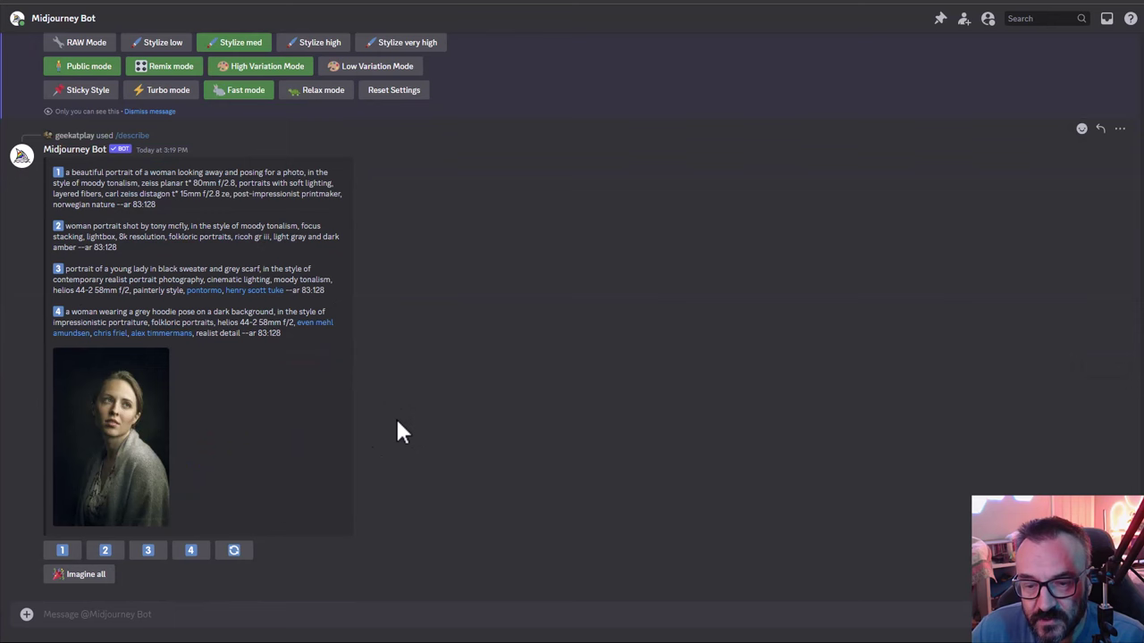
pyautogui.click(169, 625)
pyautogui.write('/')
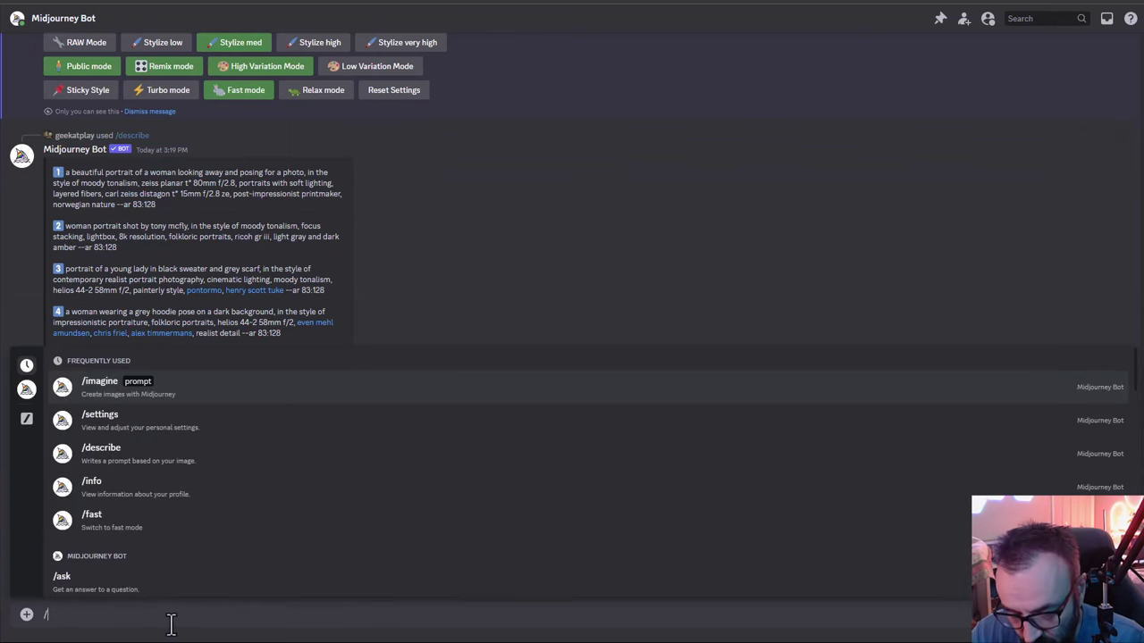
pyautogui.write('des')
pyautogui.press('Return')
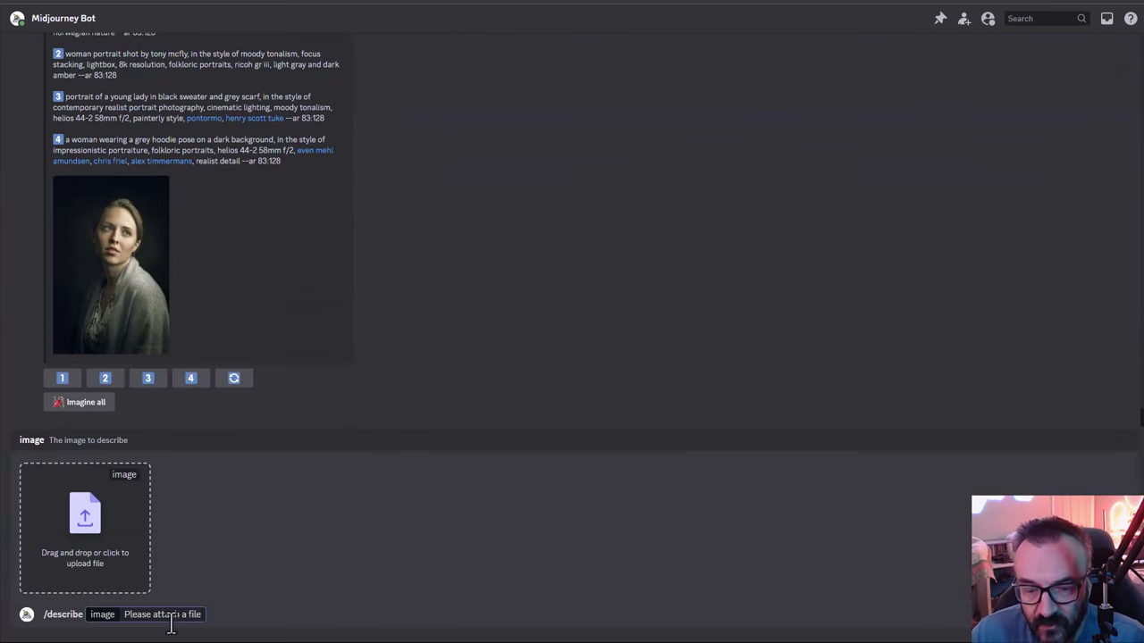
pyautogui.hotkey('ctrl', 'v')
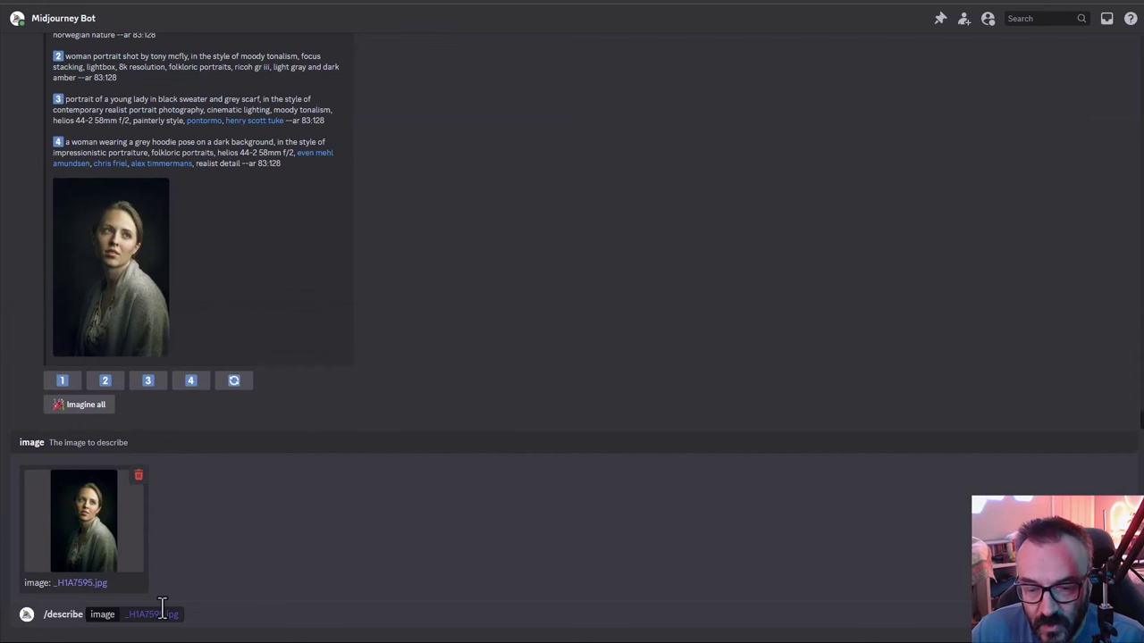
pyautogui.press('Return')
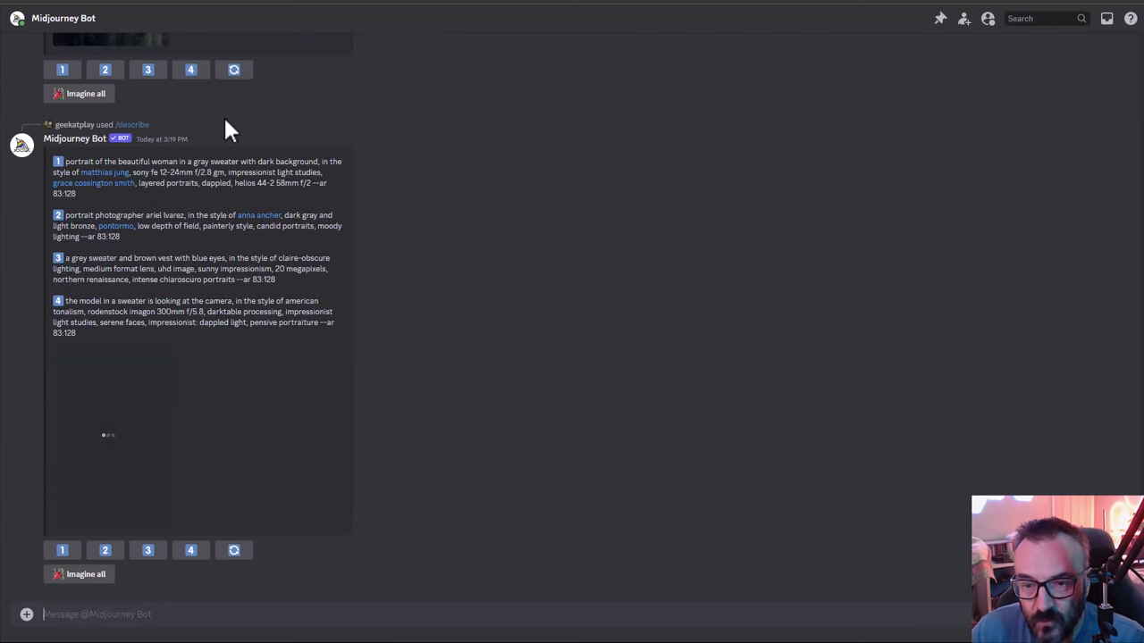
# - Highlight the lens details (helios 44-2 58mm f/2, 12-24mm f/2.8 gm) in the describe prompts
pyautogui.scroll(3, 384, 287)
pyautogui.scroll(5, 386, 295)
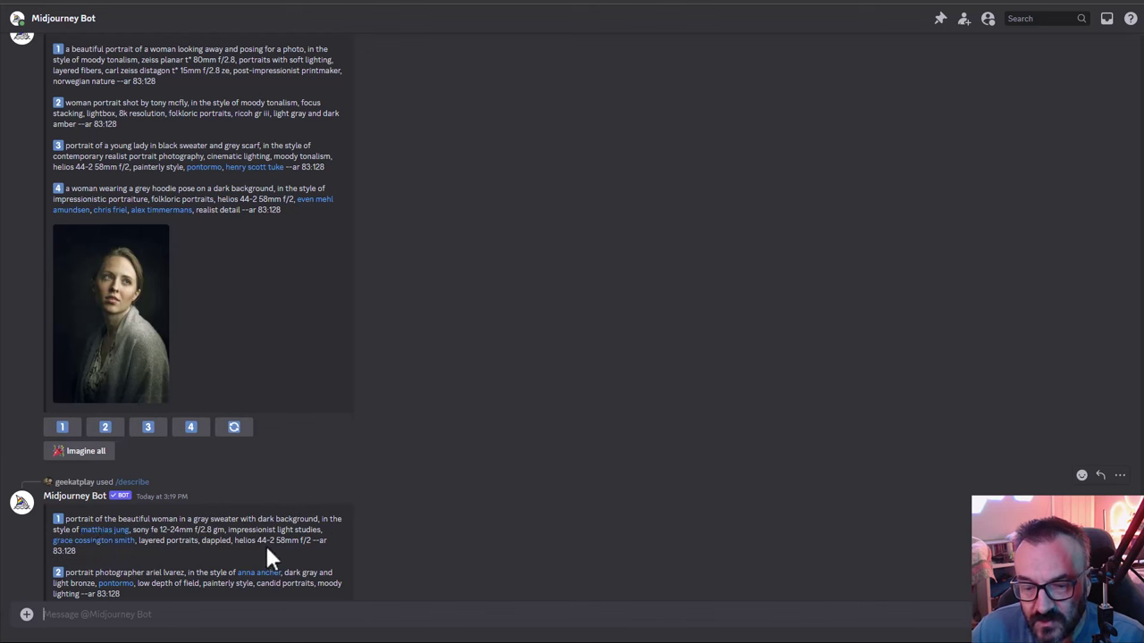
pyautogui.moveTo(233, 541); pyautogui.dragTo(312, 542)
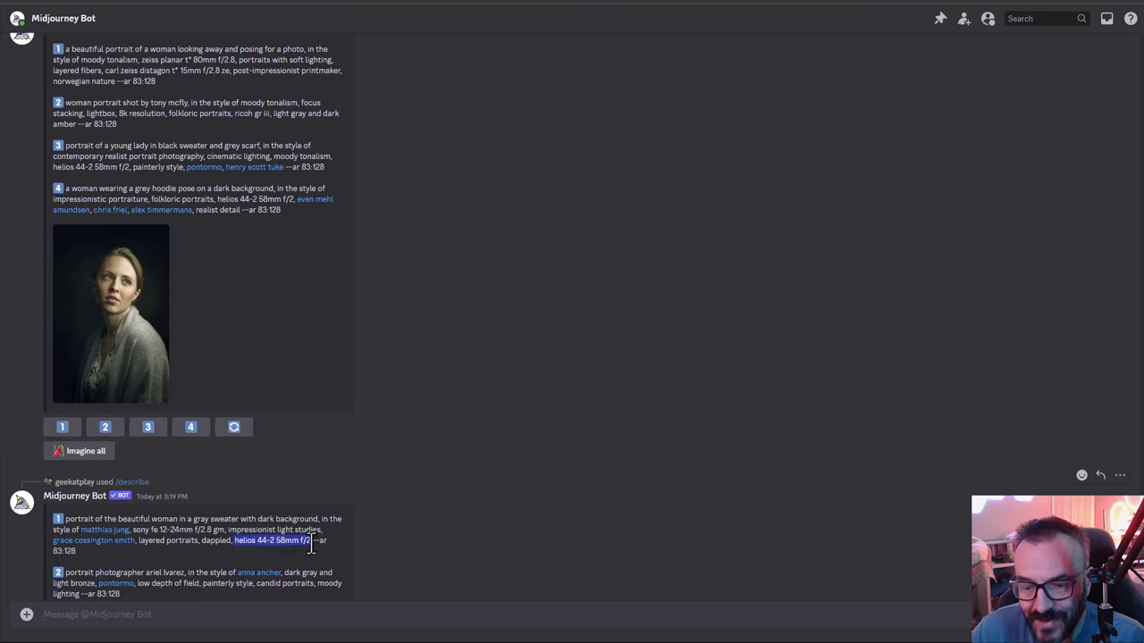
pyautogui.moveTo(158, 531); pyautogui.dragTo(224, 531)
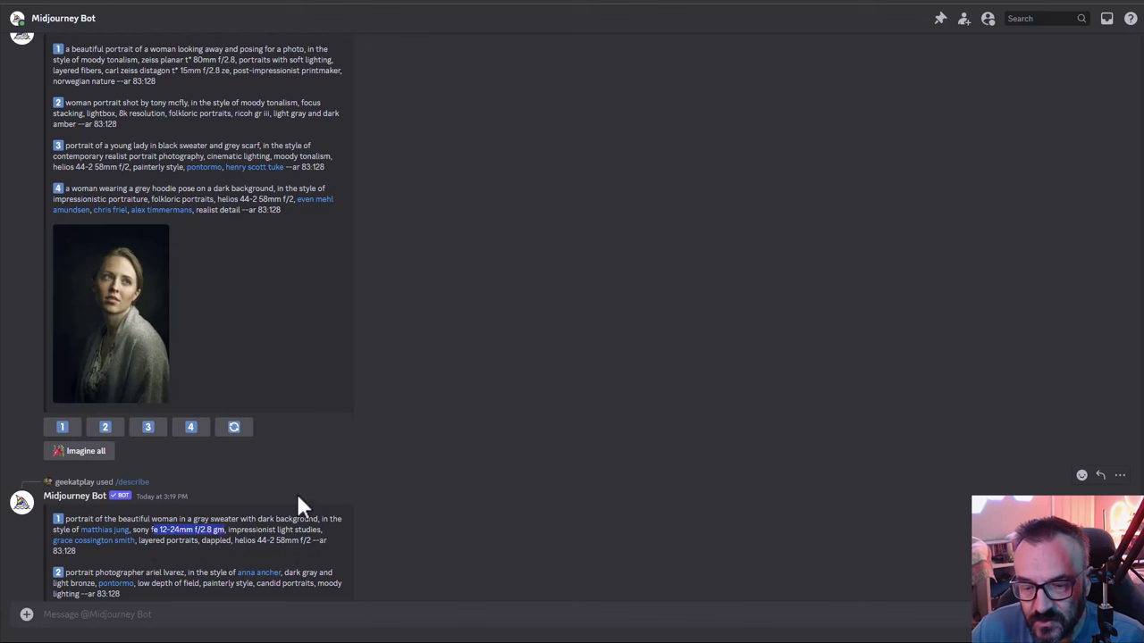
pyautogui.click(208, 63)
pyautogui.moveTo(160, 61); pyautogui.dragTo(203, 79)
pyautogui.click(118, 64)
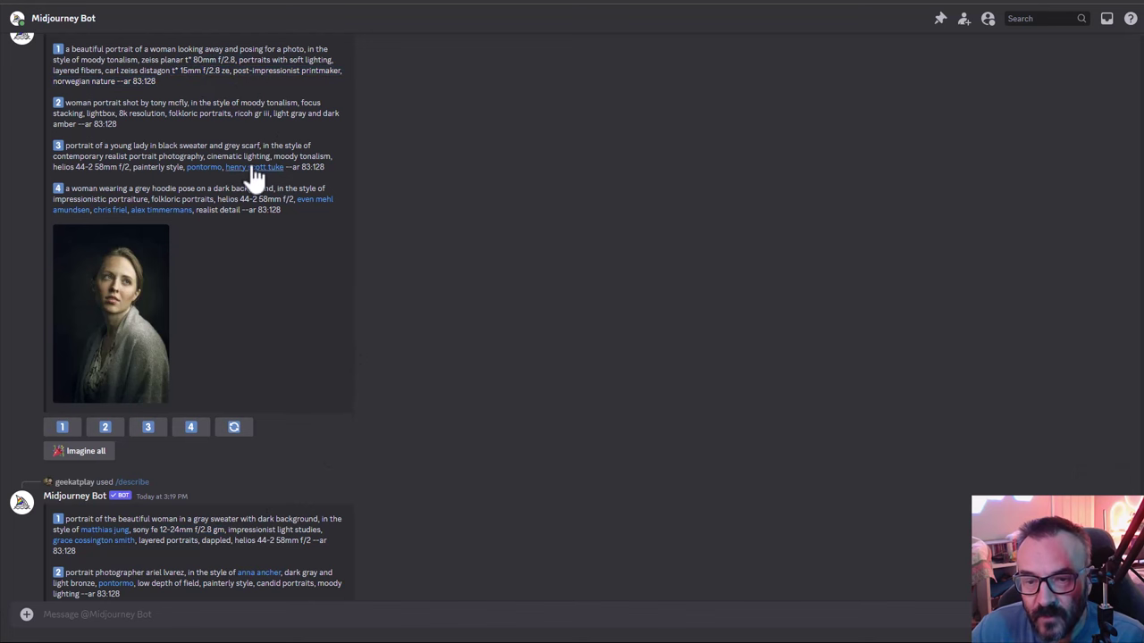
# - Select the full first prompt, 'a beautiful portrait of a woman looking away'
pyautogui.tripleClick(164, 79)
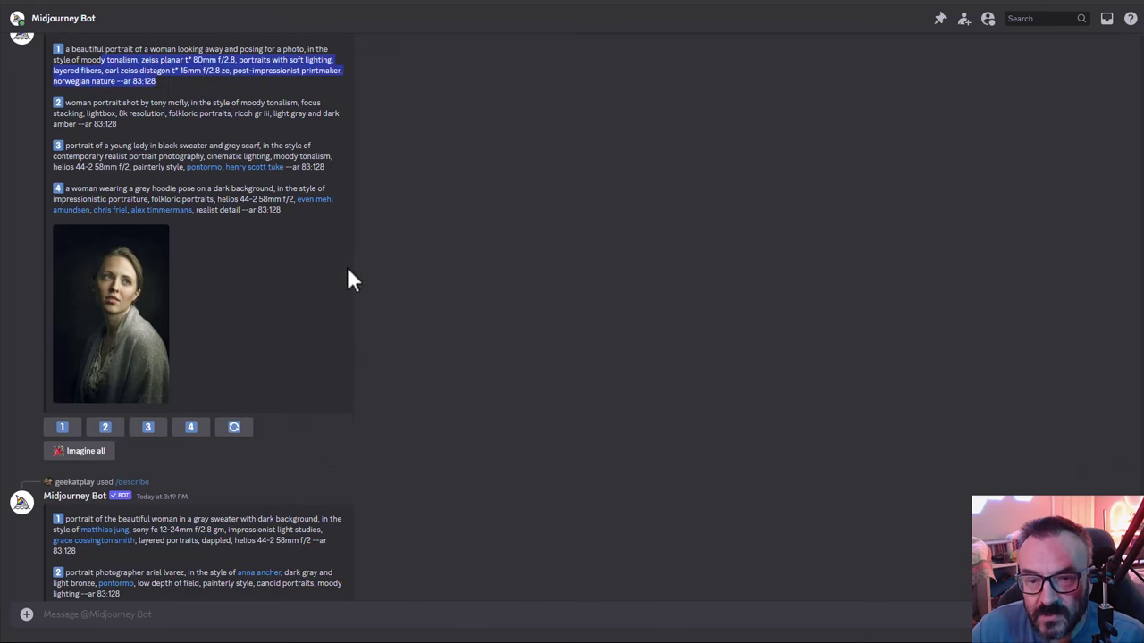
pyautogui.scroll(-2, 366, 317)
pyautogui.scroll(2, 188, 62)
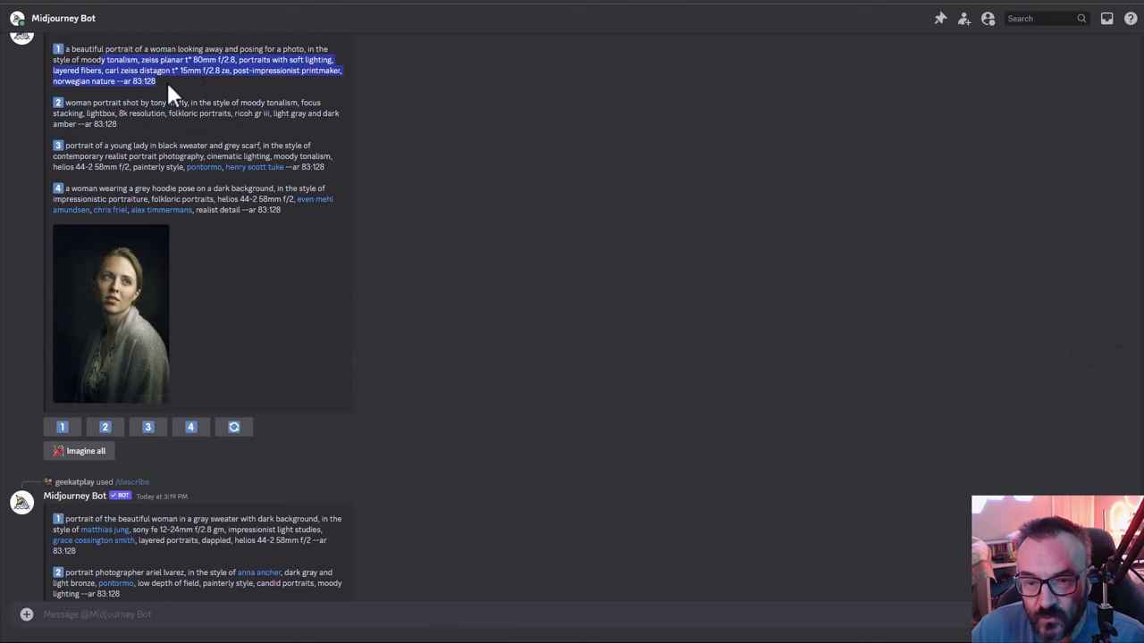
pyautogui.click(166, 78)
pyautogui.moveTo(168, 84); pyautogui.dragTo(62, 50)
pyautogui.hotkey('ctrl', 'c')
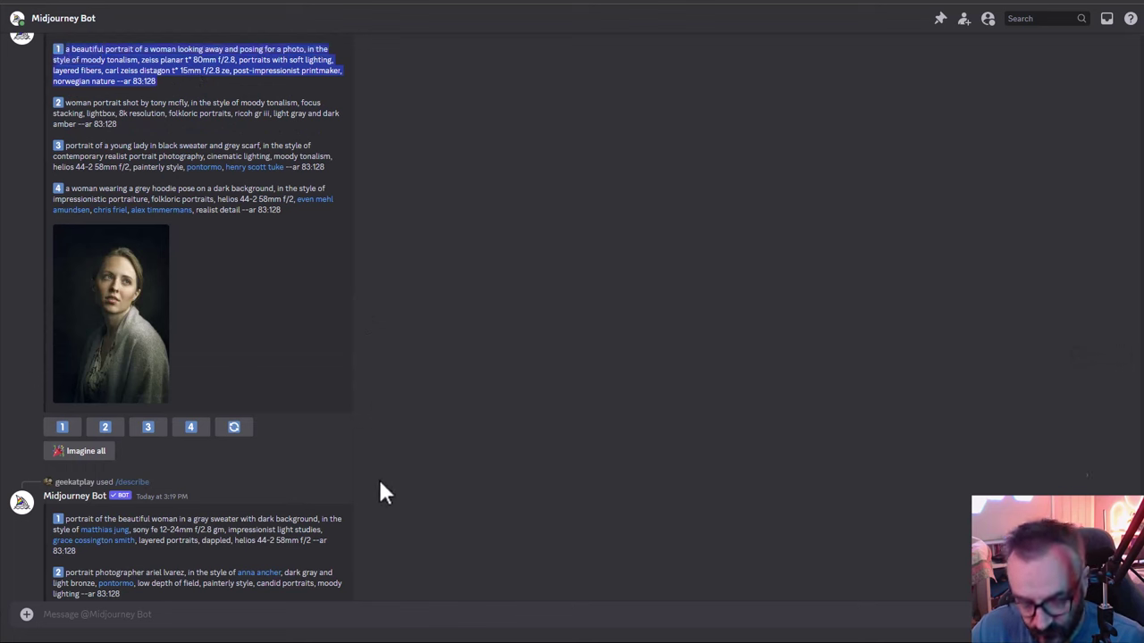
# - Start an /imagine with the pasted 'woman looking away' prompt plus --v 5.2
pyautogui.click(158, 620)
pyautogui.write('/im')
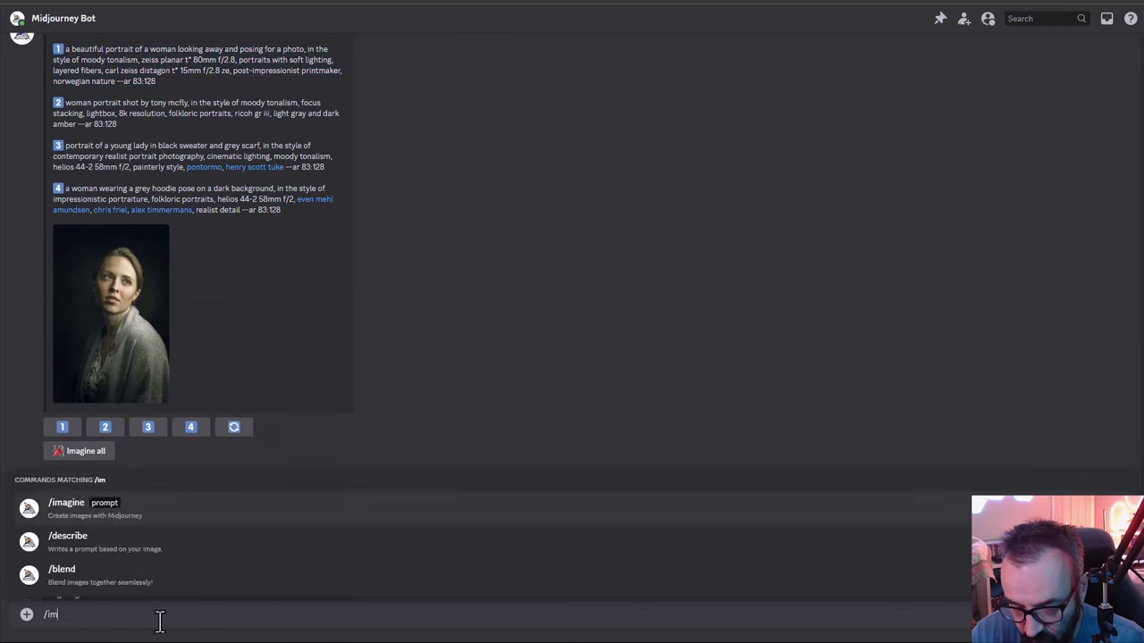
pyautogui.press('Tab')
pyautogui.hotkey('ctrl', 'v')
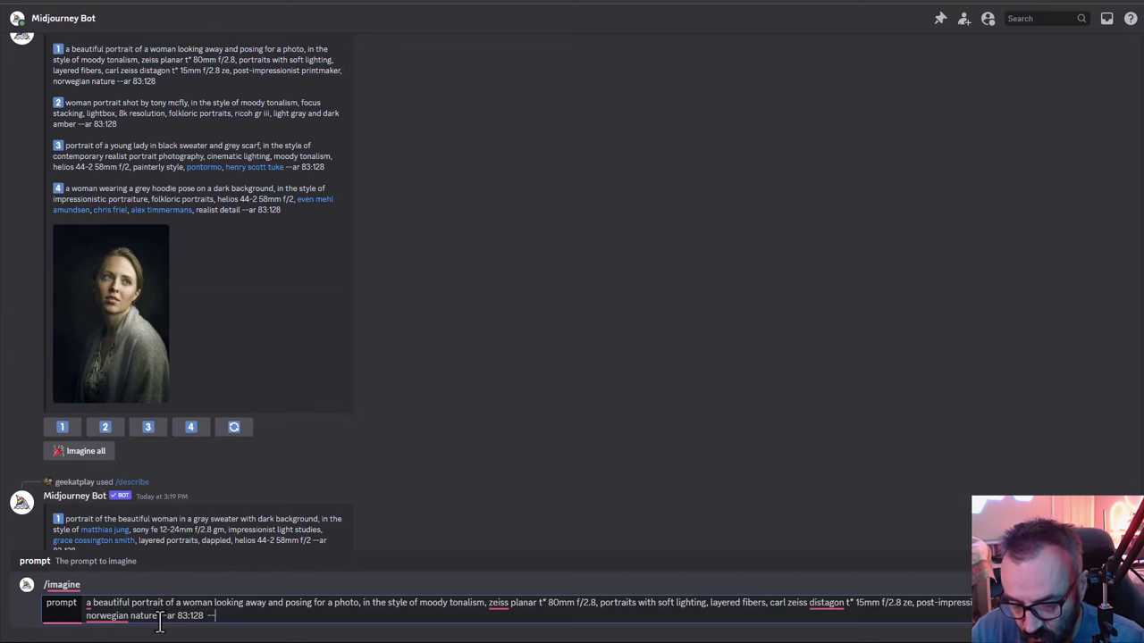
pyautogui.write('--v 5.')
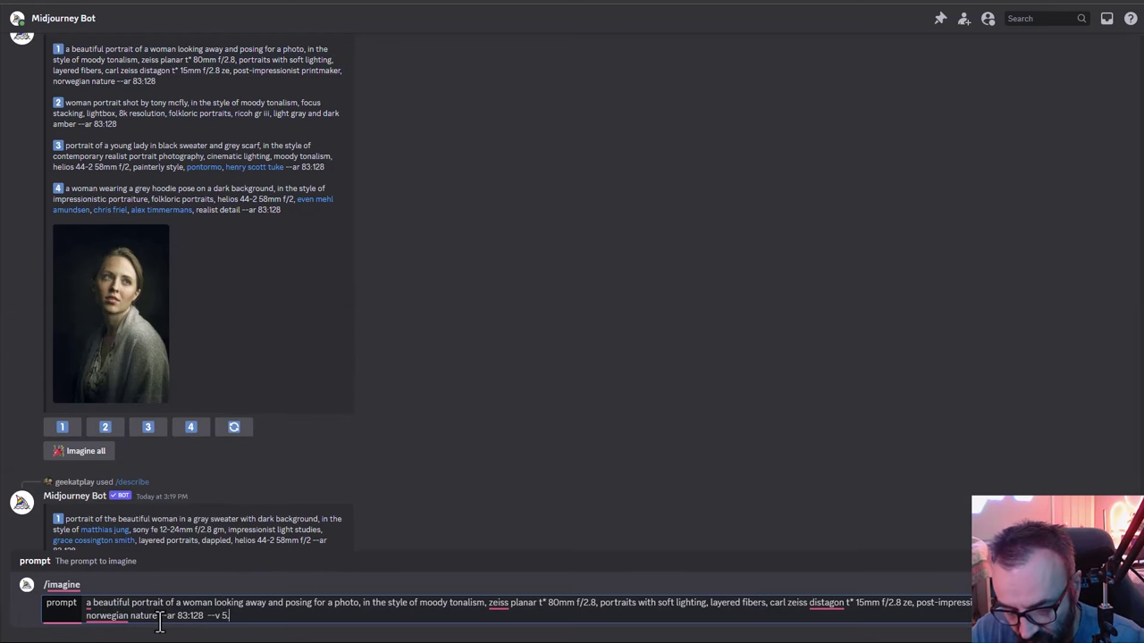
pyautogui.write('2')
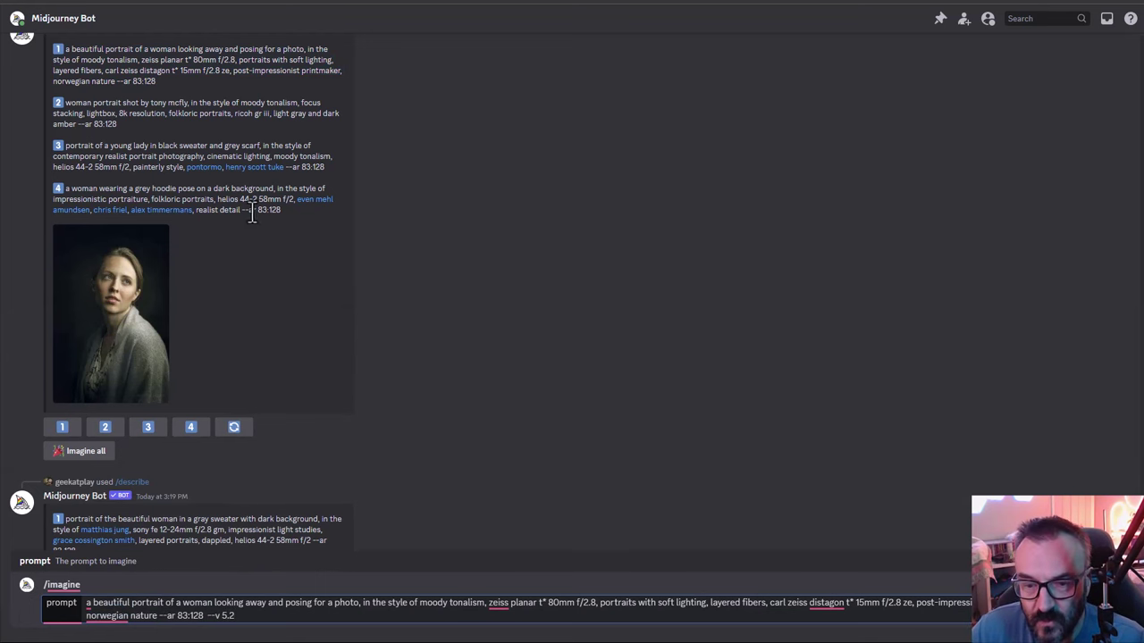
# - Select the next describe prompt, then submit the v5.2 portrait job
pyautogui.scroll(5, 256, 229)
pyautogui.scroll(-5, 149, 279)
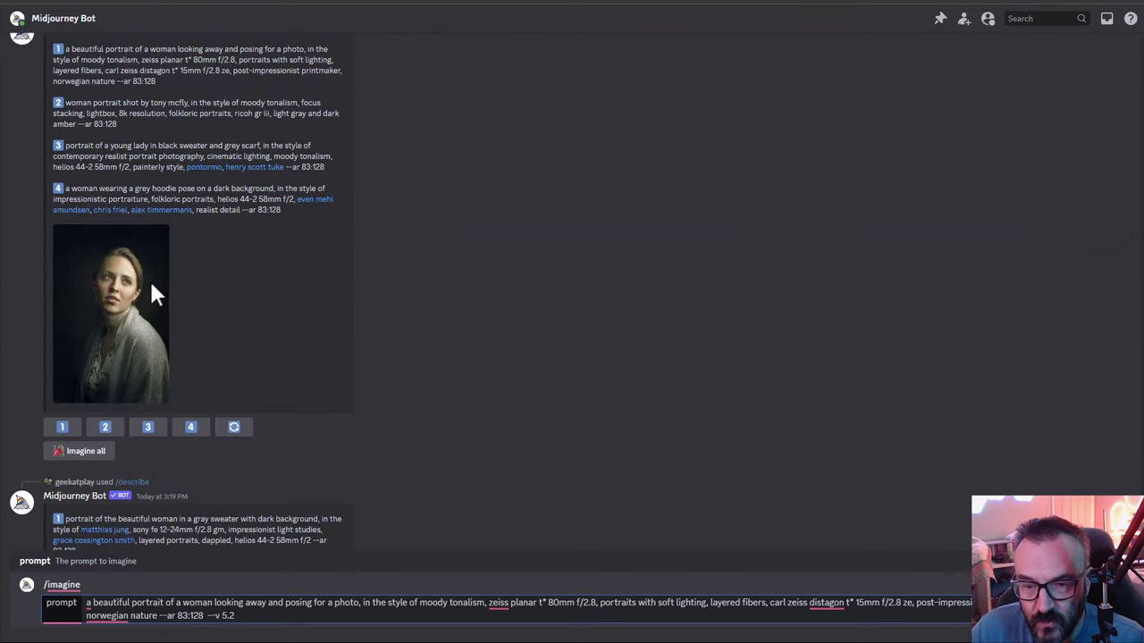
pyautogui.scroll(-5, 149, 279)
pyautogui.moveTo(94, 253); pyautogui.dragTo(61, 221)
pyautogui.hotkey('ctrl', 'c')
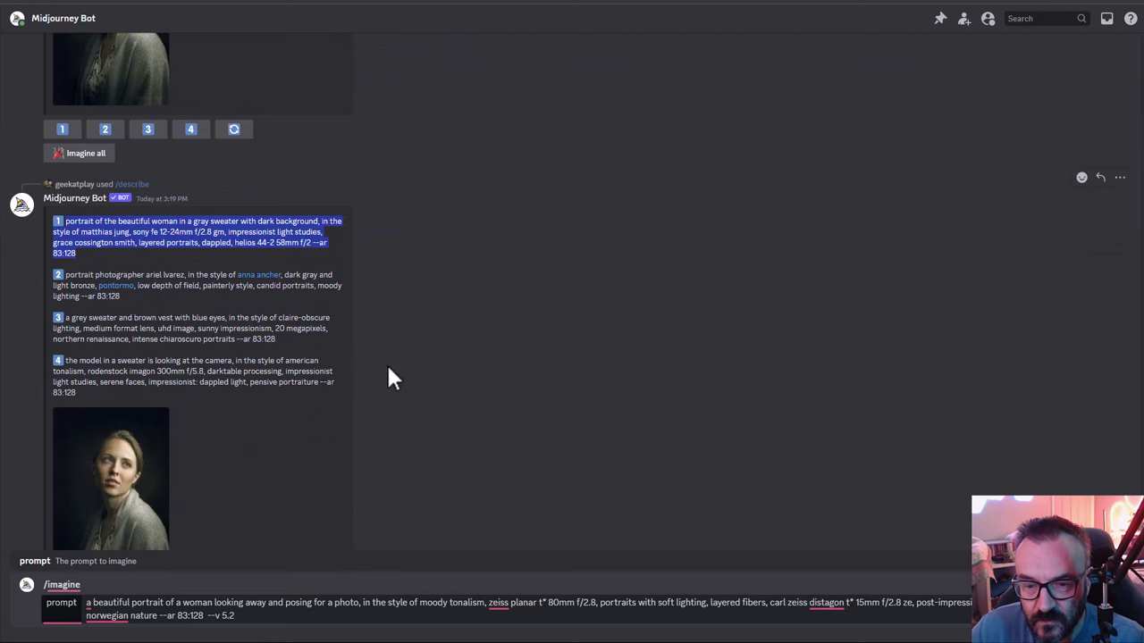
pyautogui.click(318, 617)
pyautogui.press('Return')
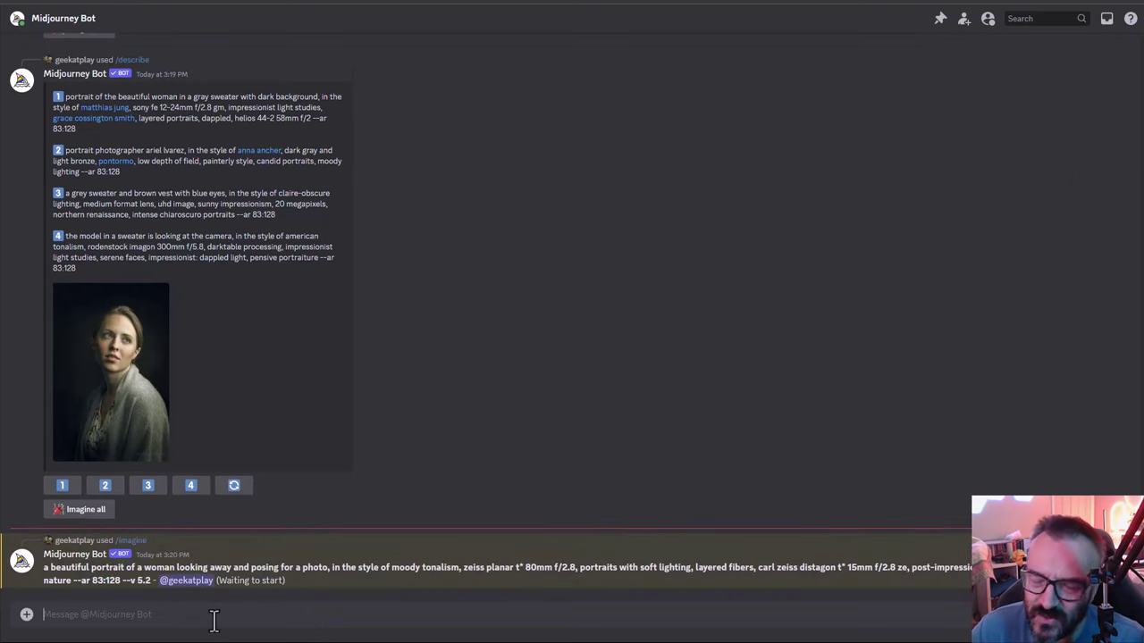
# - Submit an /imagine of the pasted gray-sweater describe prompt and follow its progress
pyautogui.write('/im')
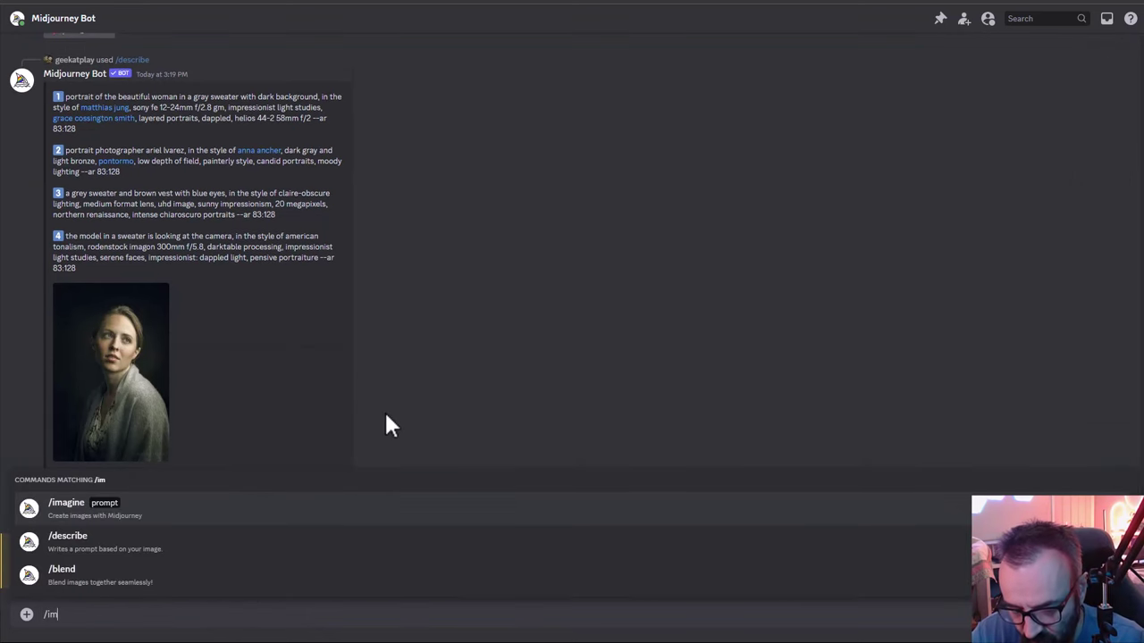
pyautogui.press('Tab')
pyautogui.hotkey('ctrl', 'v')
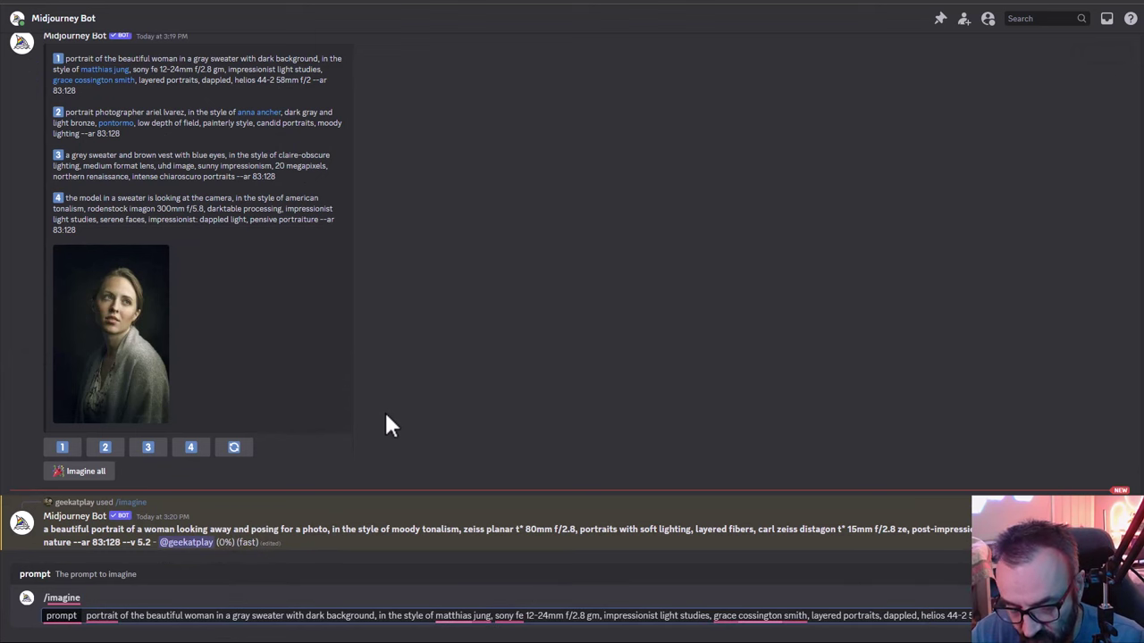
pyautogui.press('Return')
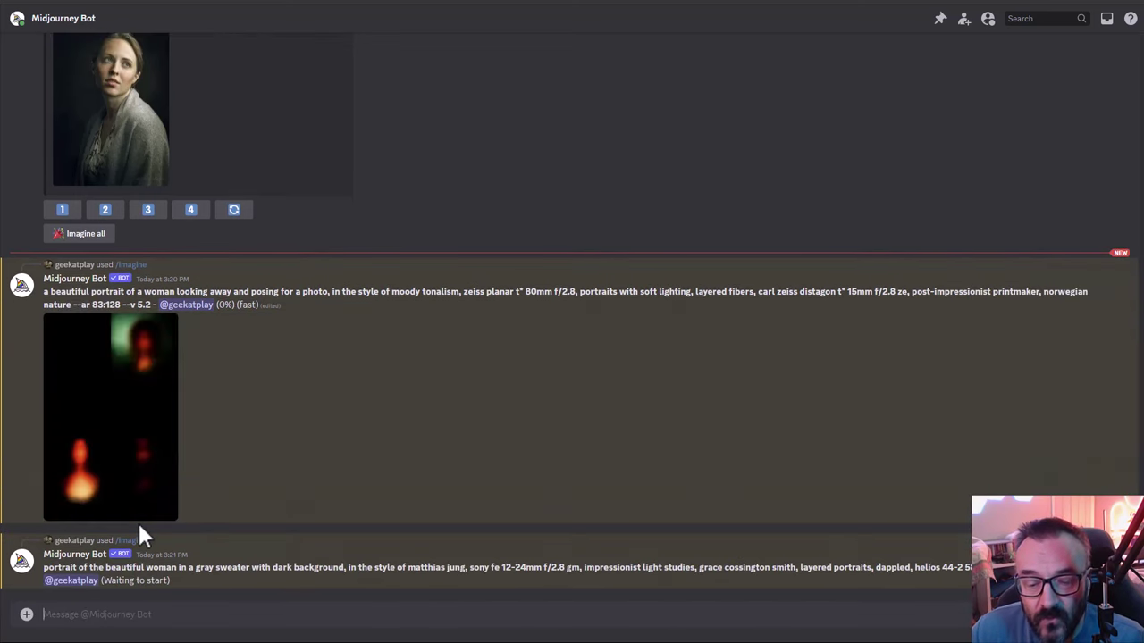
pyautogui.scroll(5, 345, 380)
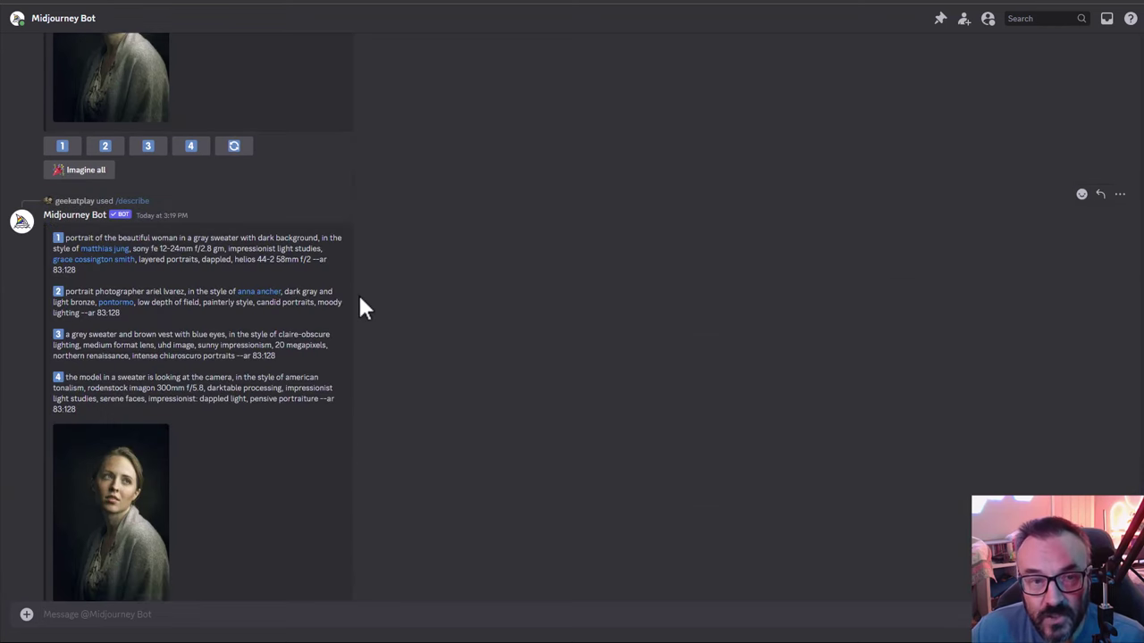
pyautogui.scroll(3, 423, 223)
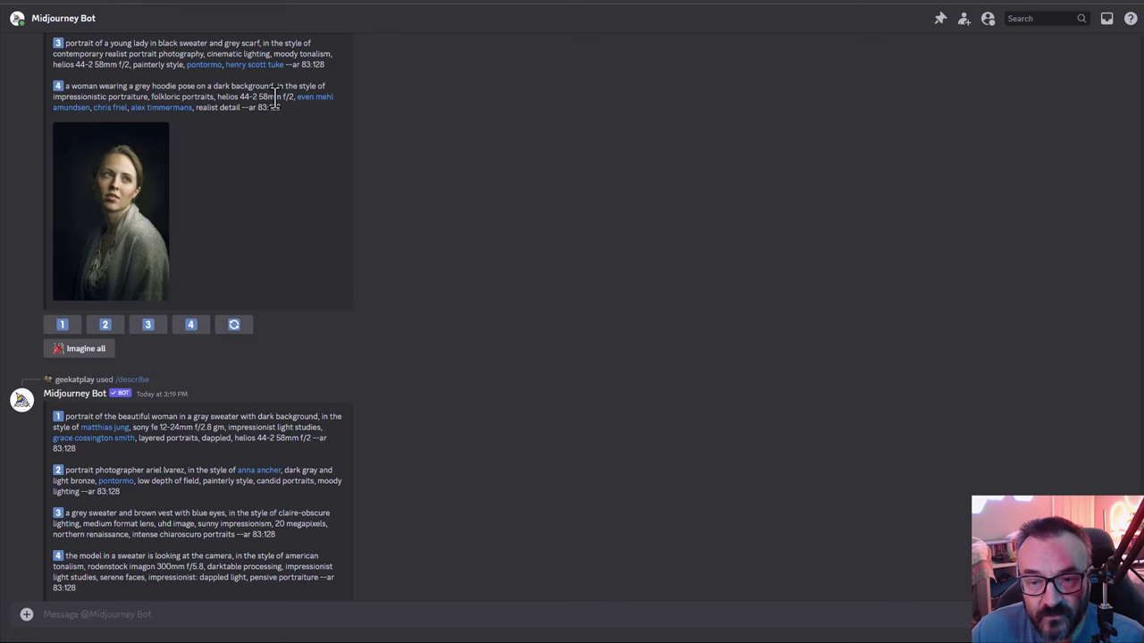
pyautogui.scroll(-10, 357, 425)
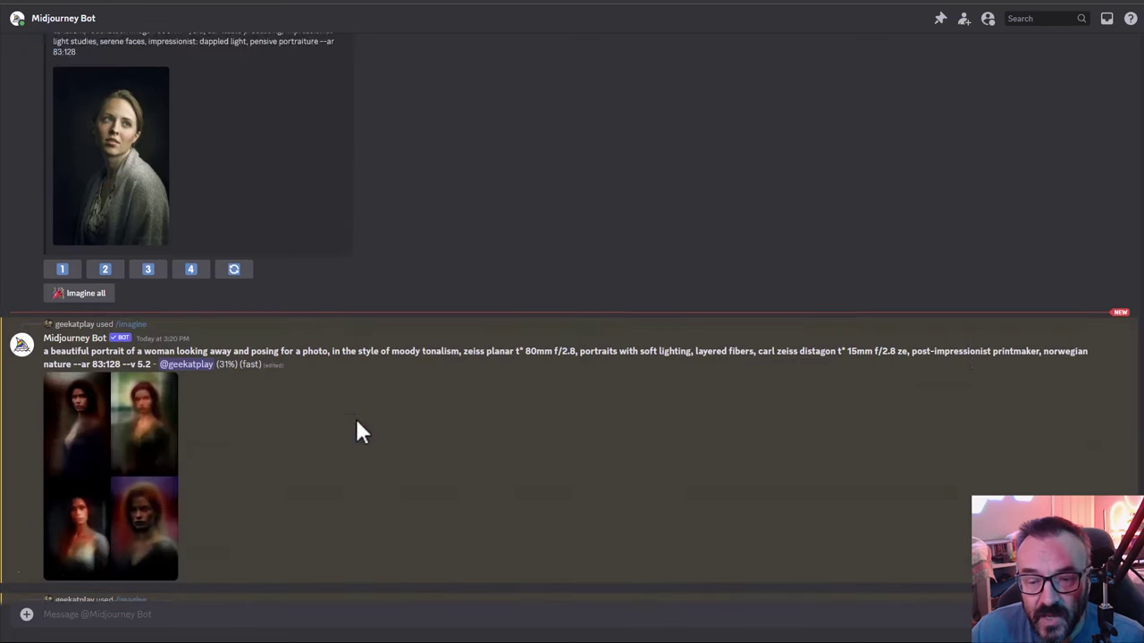
pyautogui.scroll(-1, 357, 425)
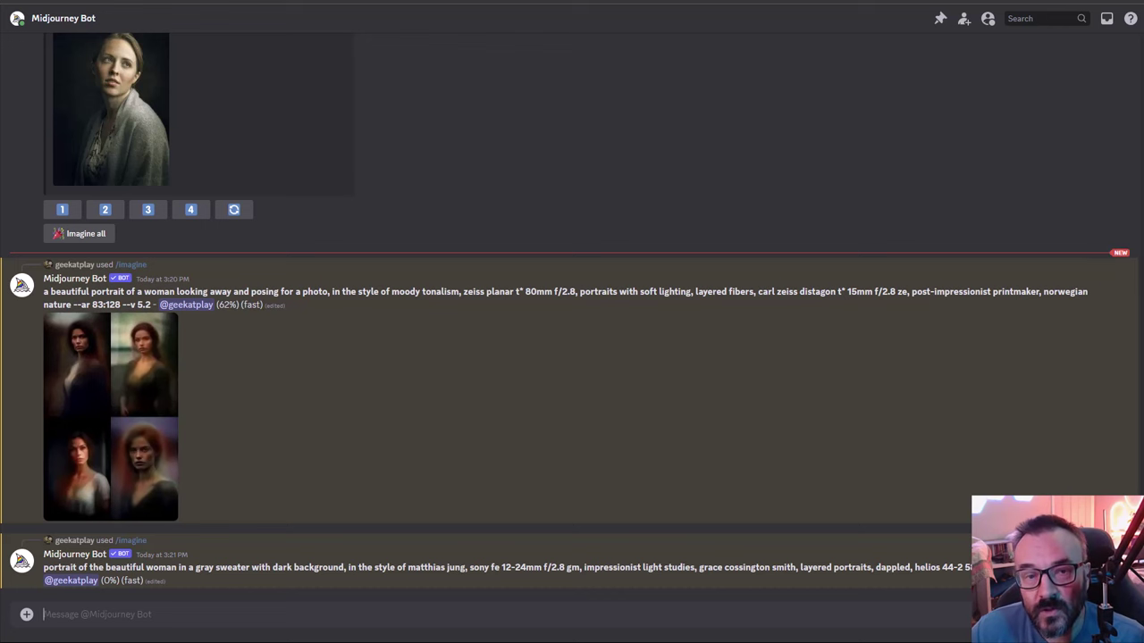
# - Enlarge the original portrait and the v5.2 'woman looking away' grid to compare them
pyautogui.scroll(3, 572, 358)
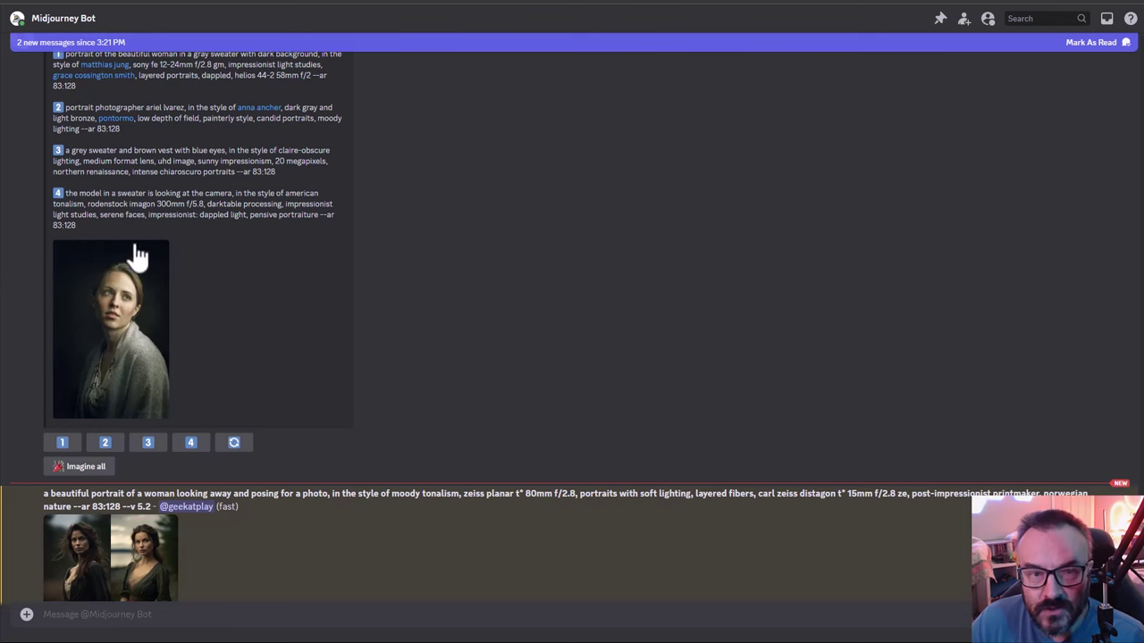
pyautogui.click(114, 319)
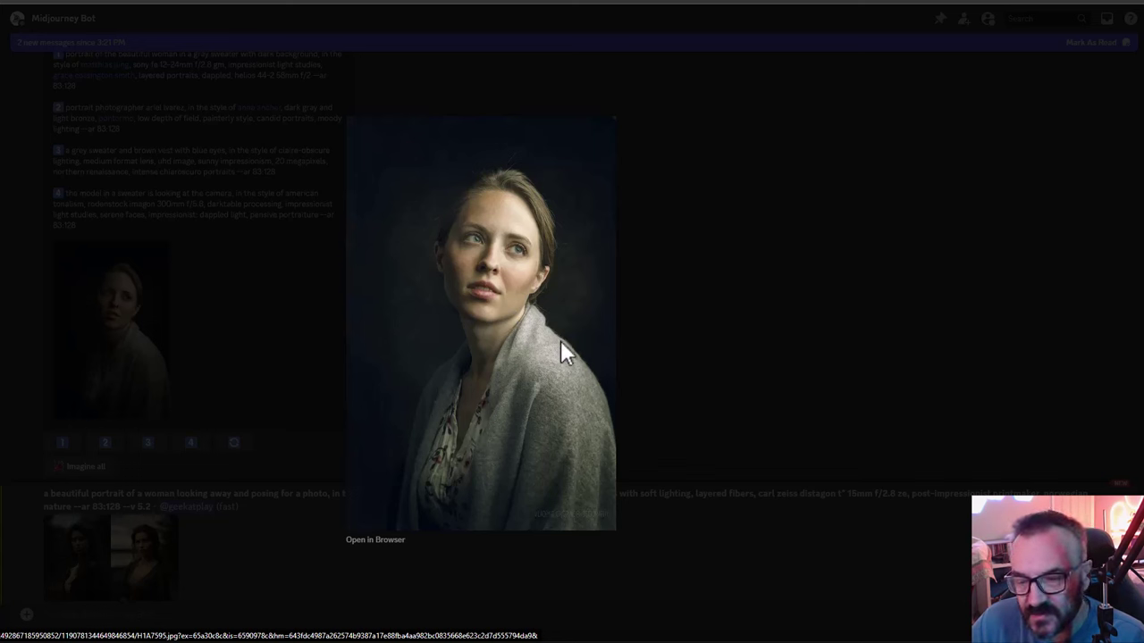
pyautogui.click(698, 353)
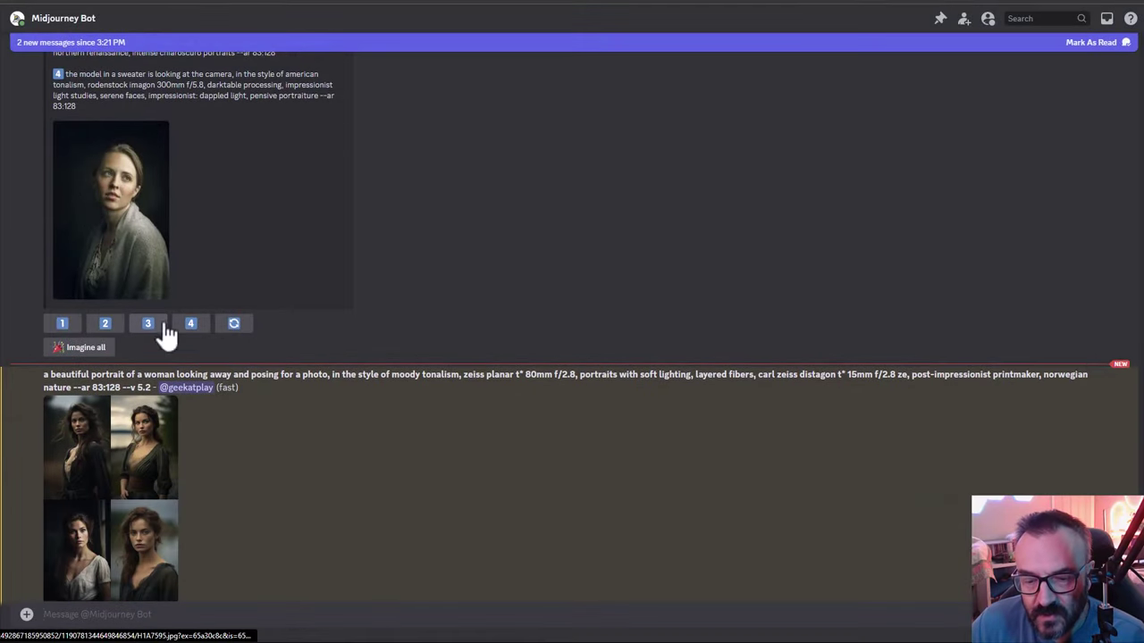
pyautogui.click(100, 458)
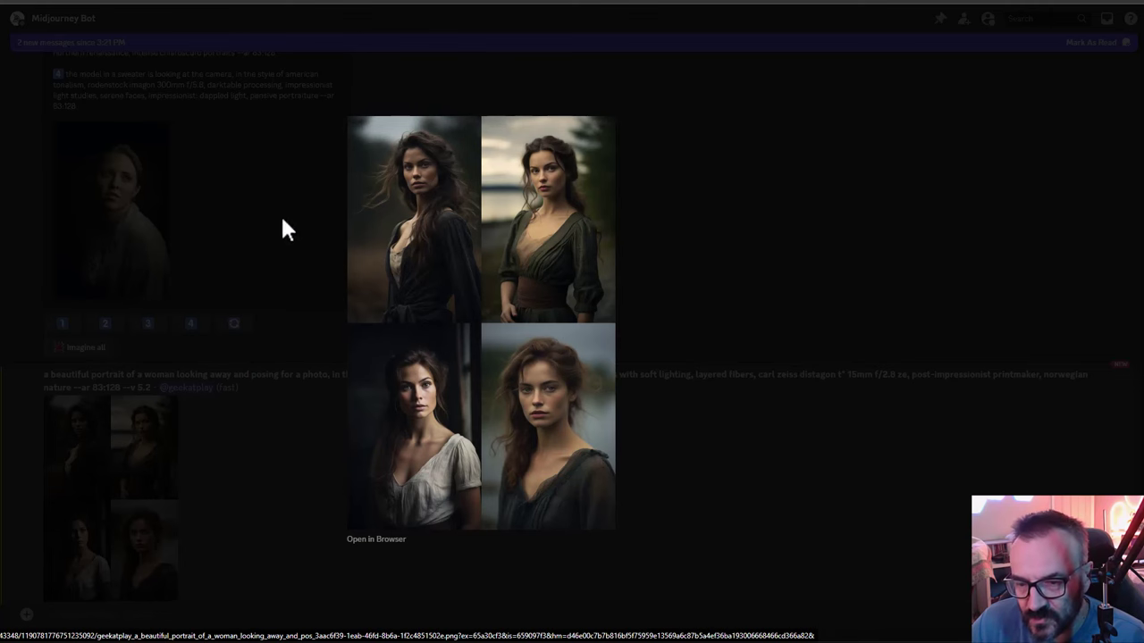
pyautogui.click(625, 449)
# - Enlarge the v6.0 gray-sweater grid, then scroll through the finished results
pyautogui.scroll(-5, 227, 385)
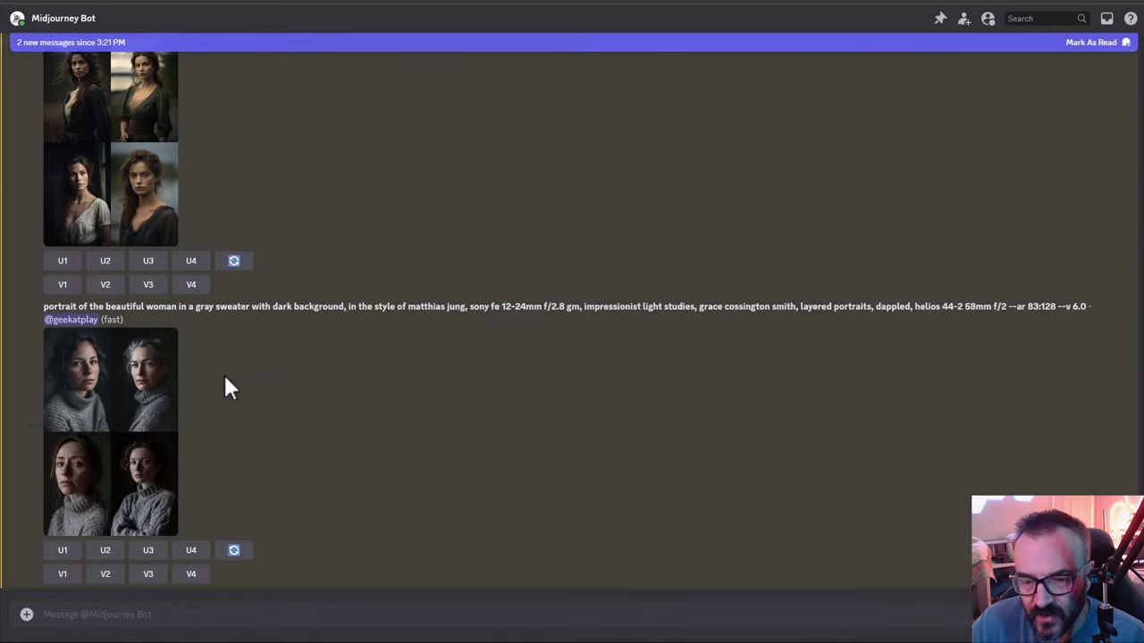
pyautogui.click(56, 447)
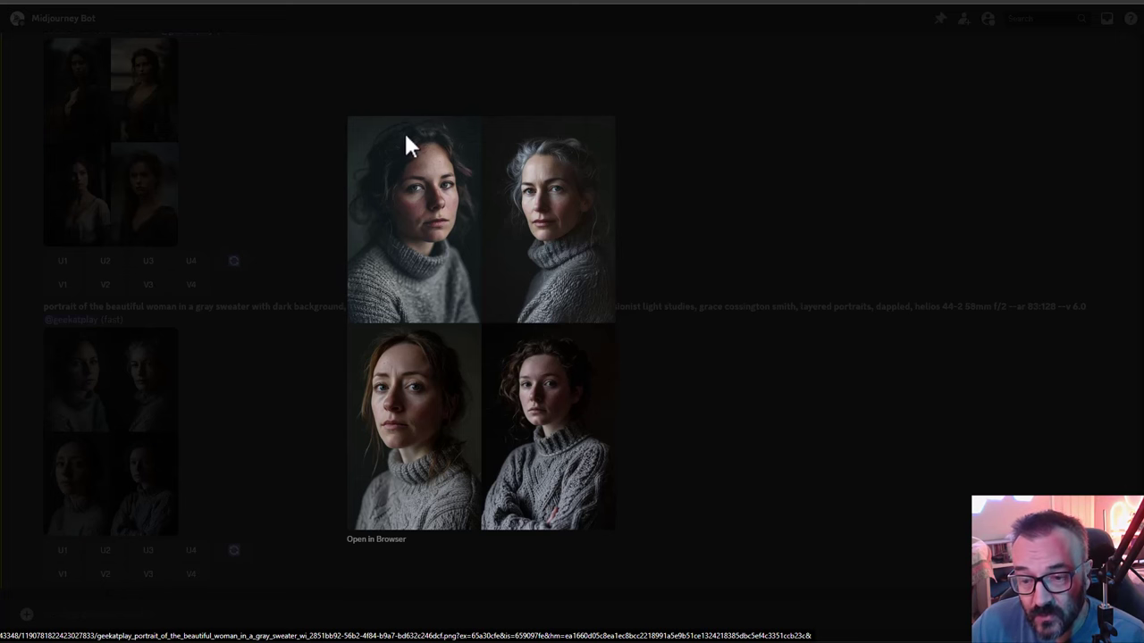
pyautogui.click(688, 427)
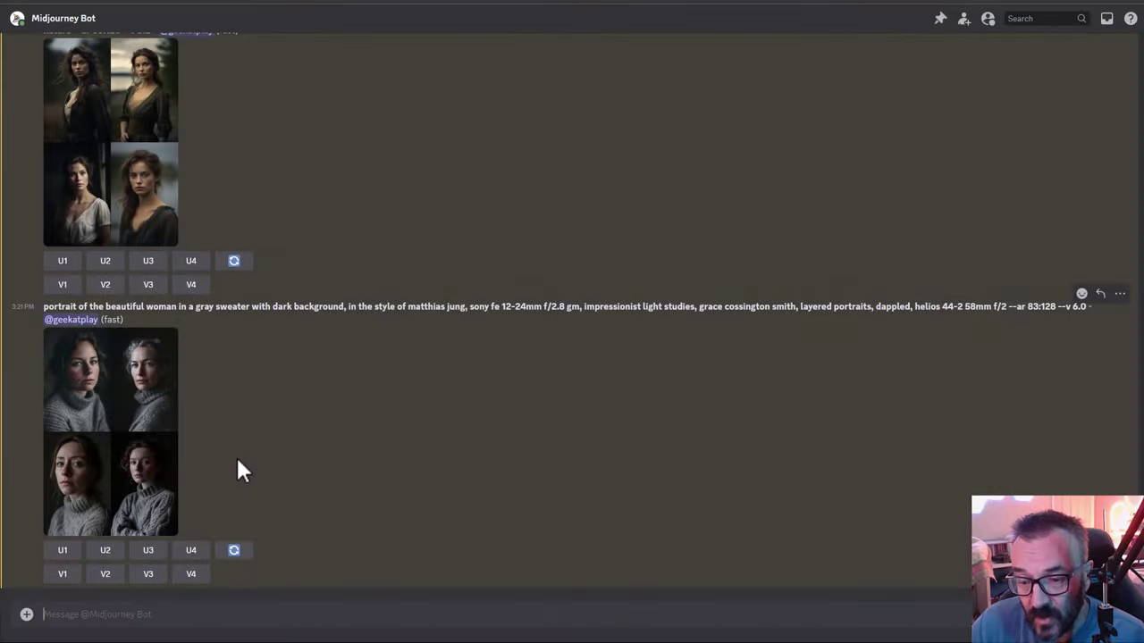
pyautogui.scroll(4, 236, 456)
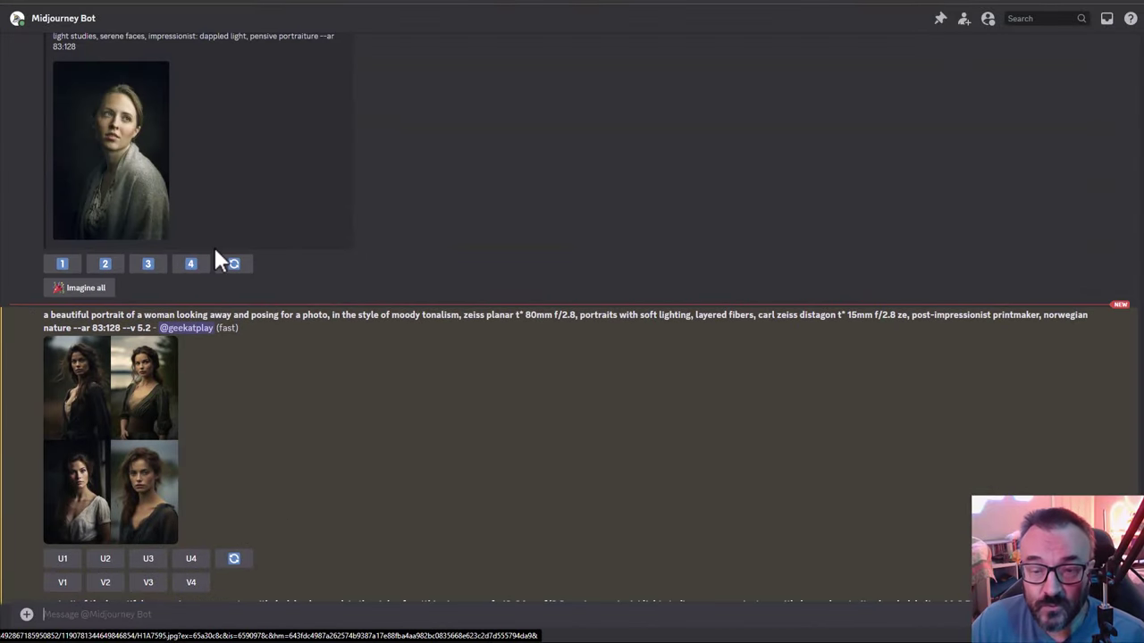
pyautogui.scroll(-4, 214, 250)
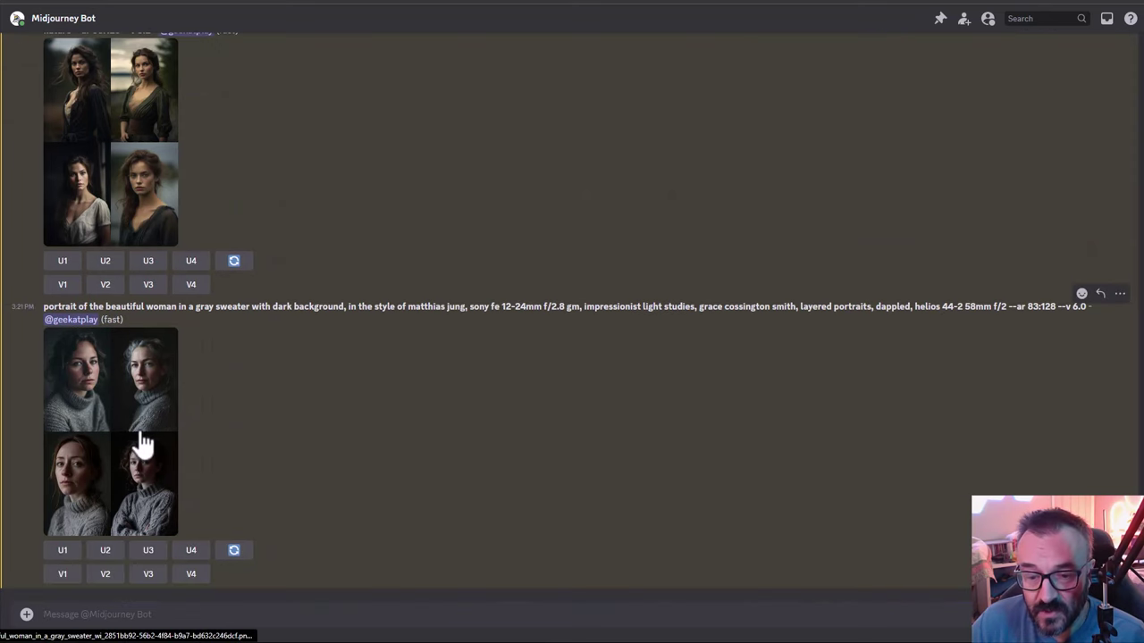
pyautogui.scroll(4, 143, 438)
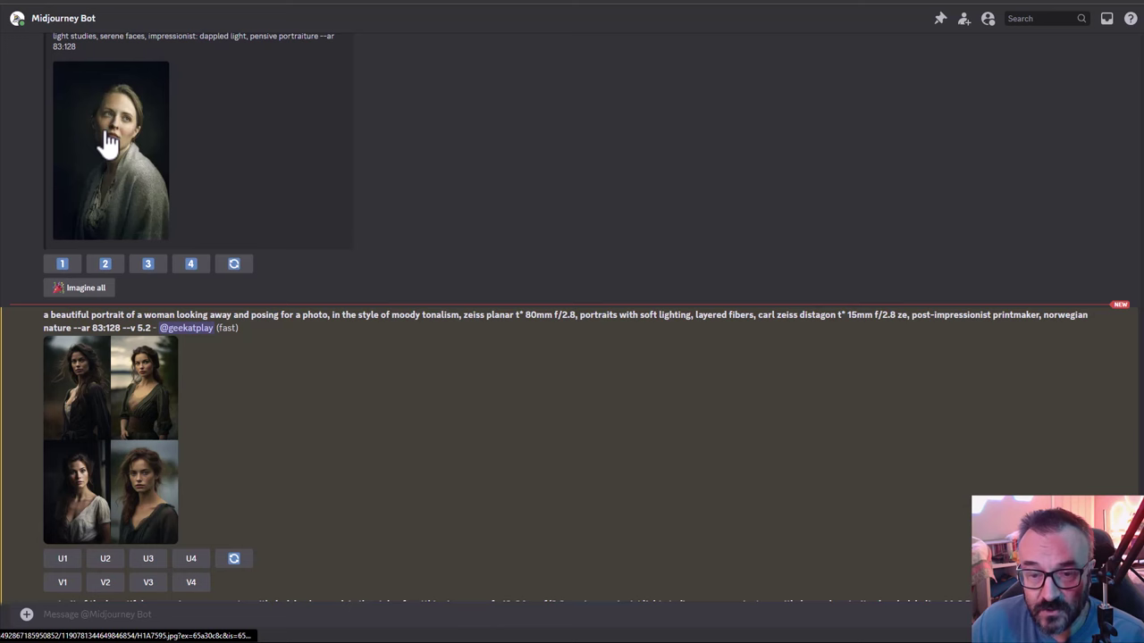
pyautogui.scroll(-2, 204, 386)
pyautogui.scroll(-1, 204, 386)
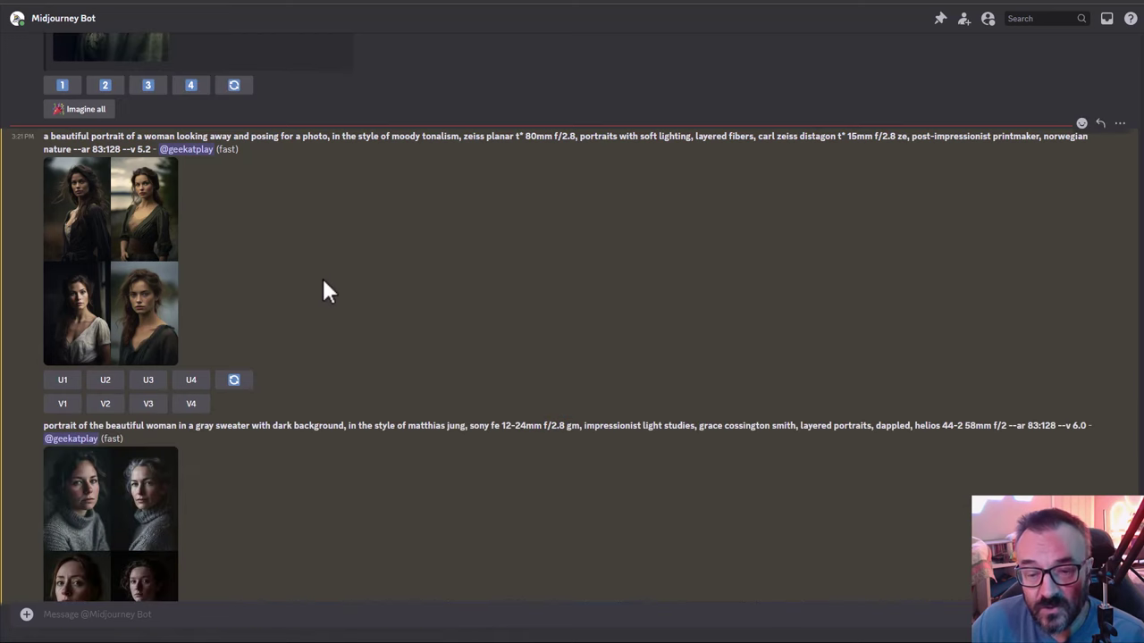
pyautogui.scroll(-1, 323, 287)
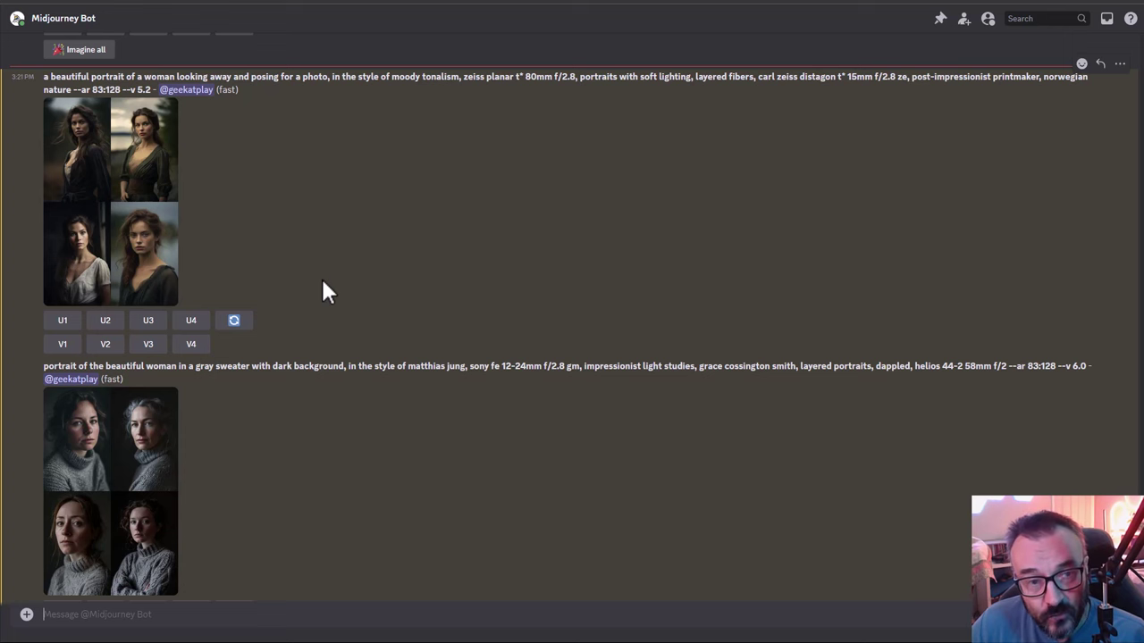
pyautogui.scroll(-1, 232, 353)
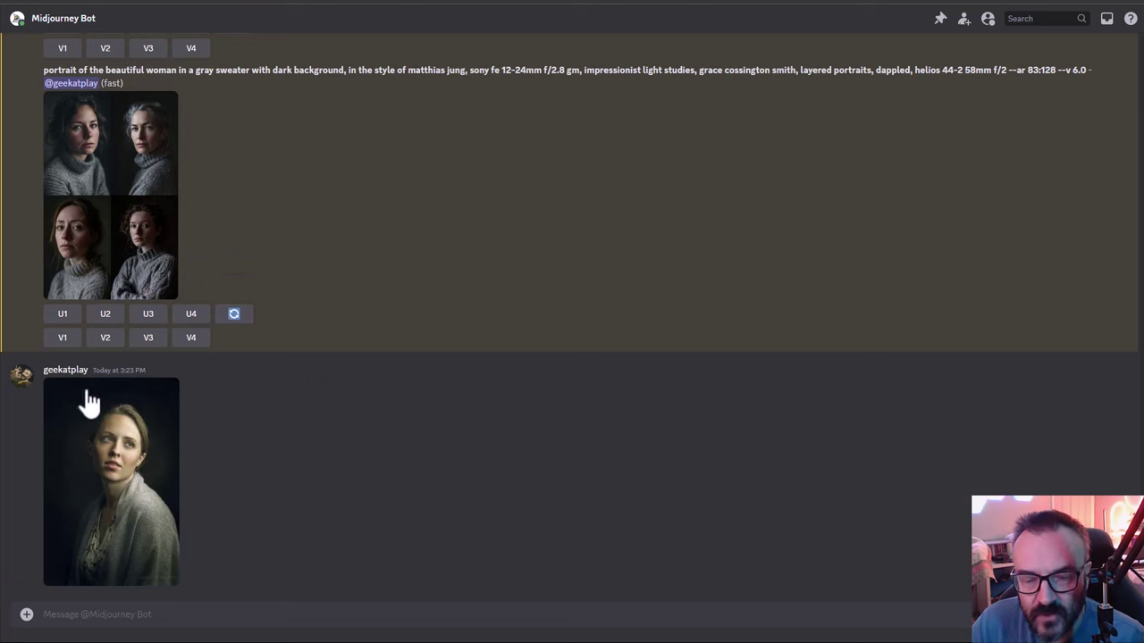
# - Copy the image address of the reference portrait
pyautogui.click(142, 487)
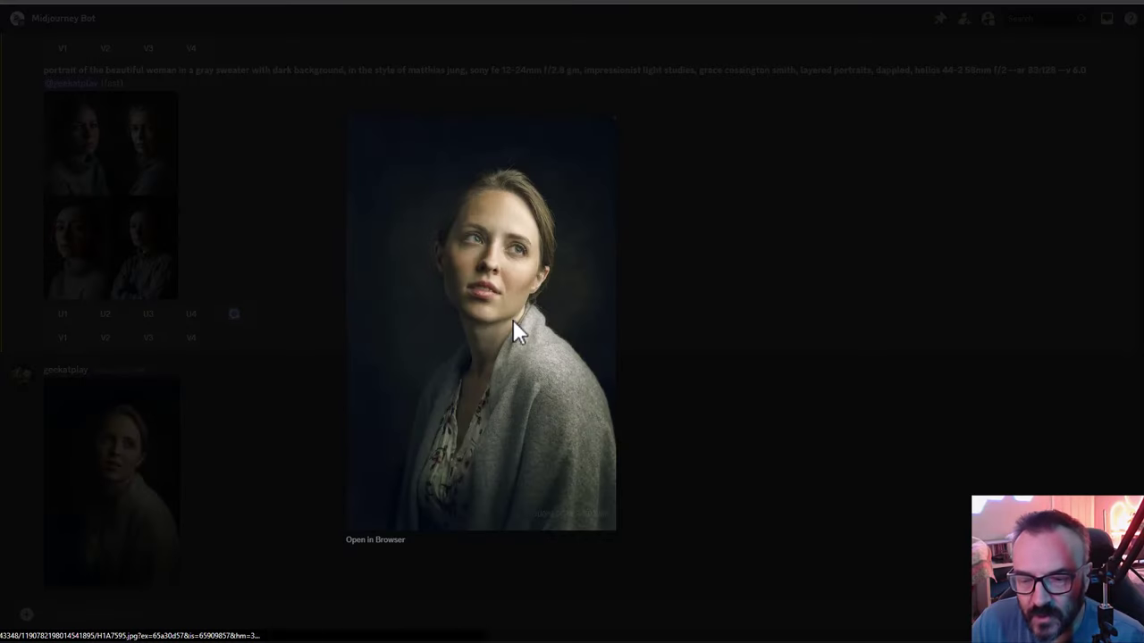
pyautogui.rightClick(513, 320)
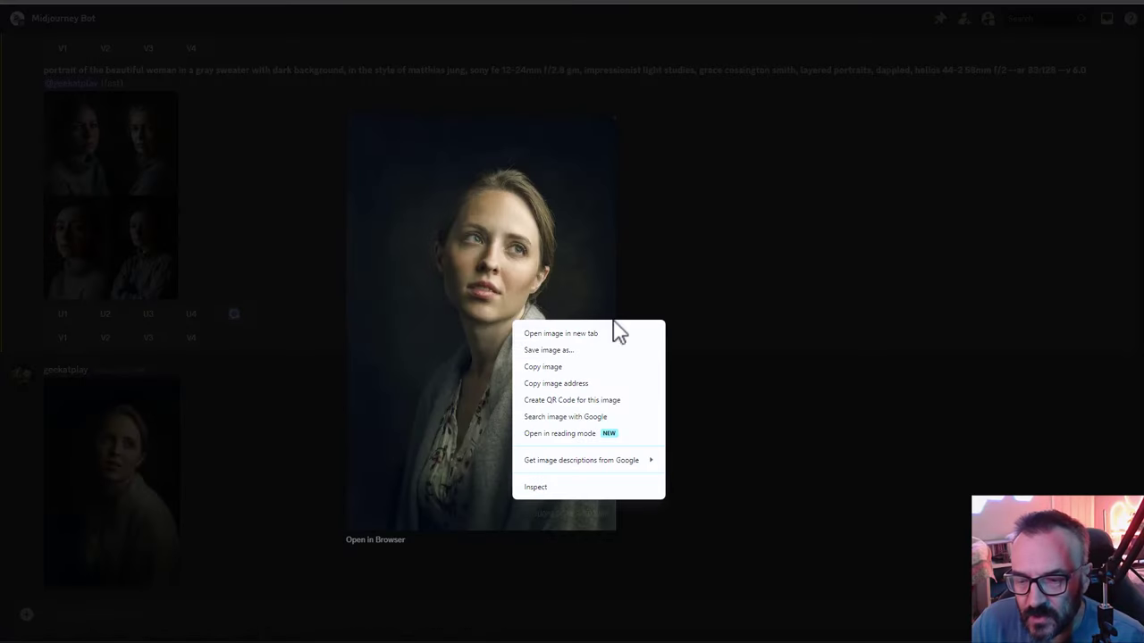
pyautogui.click(581, 384)
pyautogui.click(772, 297)
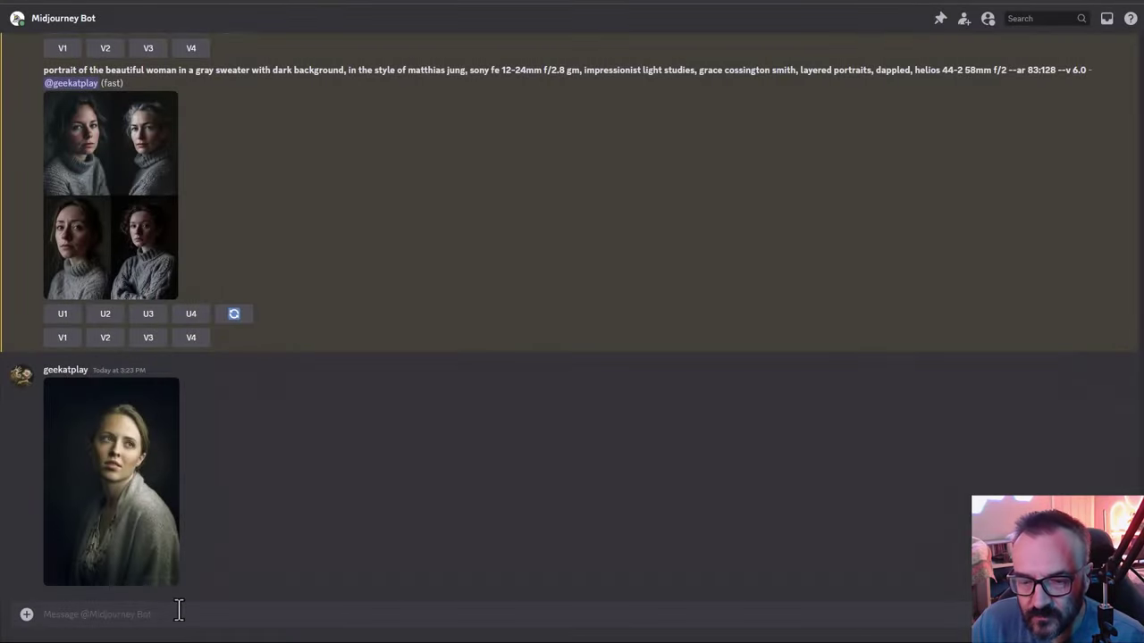
# - Submit /imagine with the portrait URL, cinematic portrait description, --s 700 --iw 1.4 --v {5.2, 6}
pyautogui.write('/im')
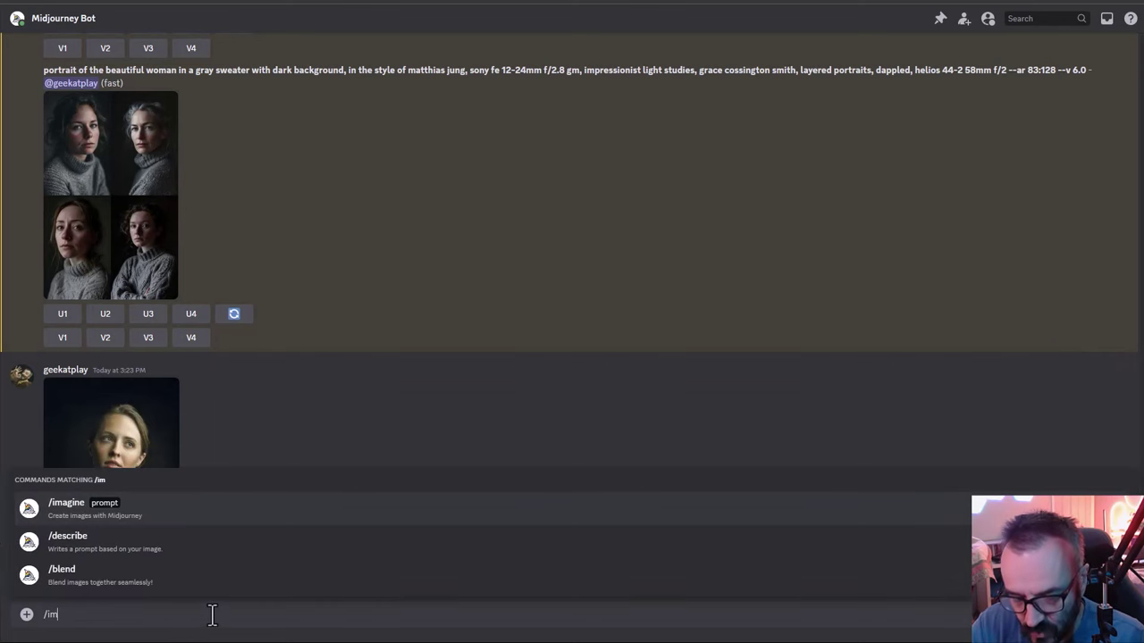
pyautogui.press('Tab')
pyautogui.hotkey('ctrl', 'v')
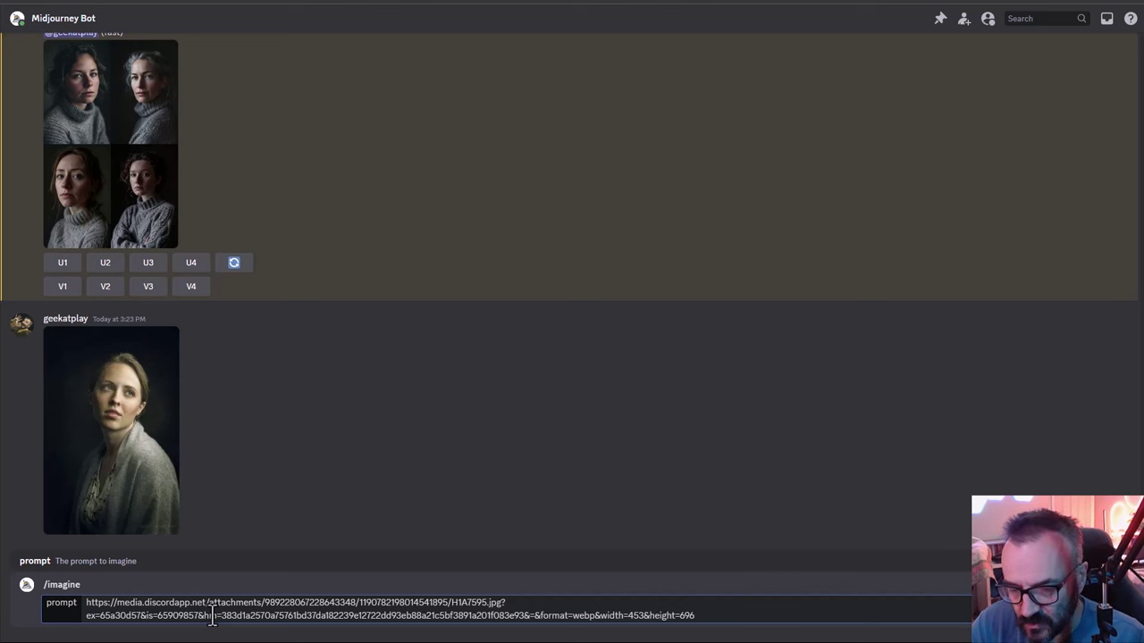
pyautogui.write('Por')
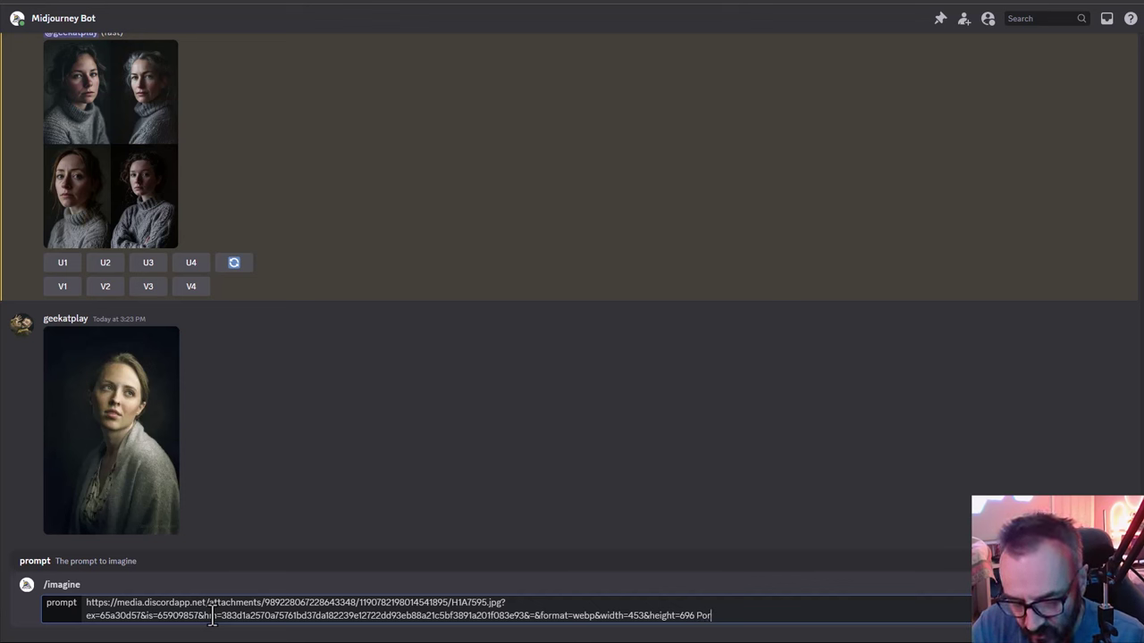
pyautogui.write('trtrait')
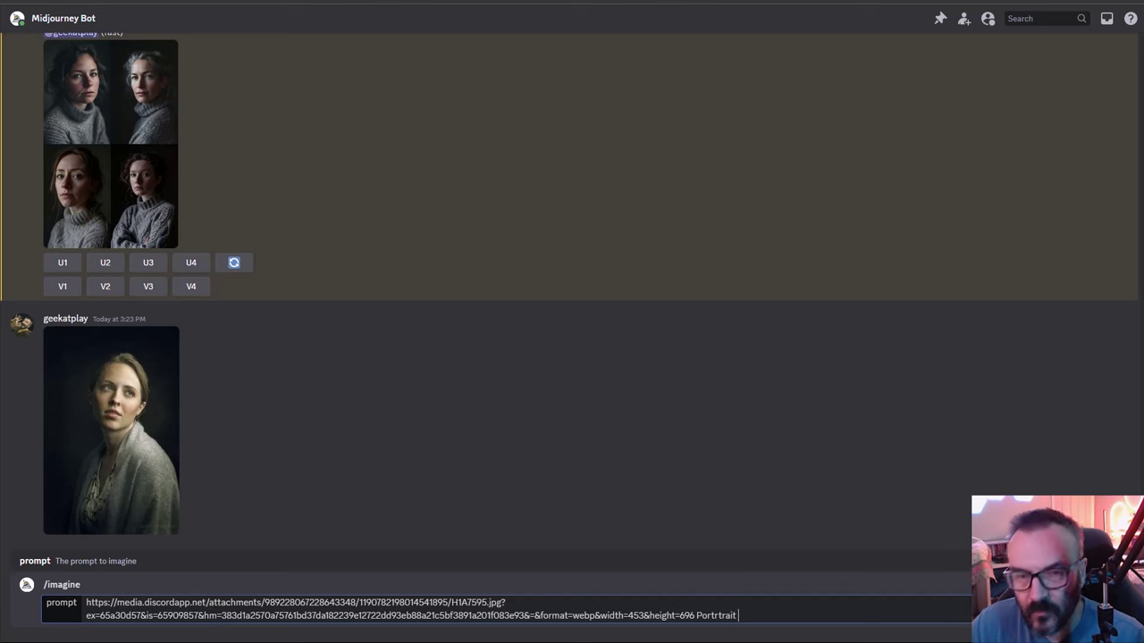
pyautogui.press('Home')
pyautogui.hotkey('ctrl', 'shift', 'Right')
pyautogui.doubleClick(715, 615)
pyautogui.write('Portrait, bold color, cinematic lighting, use cyan and warm yellow color lighting')
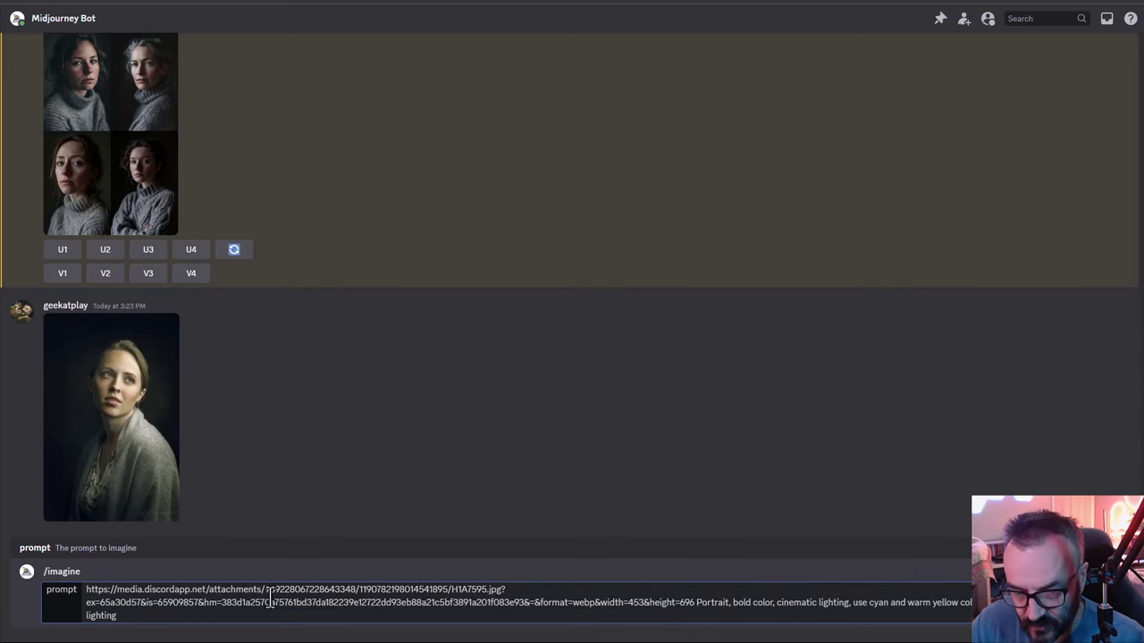
pyautogui.write('--s')
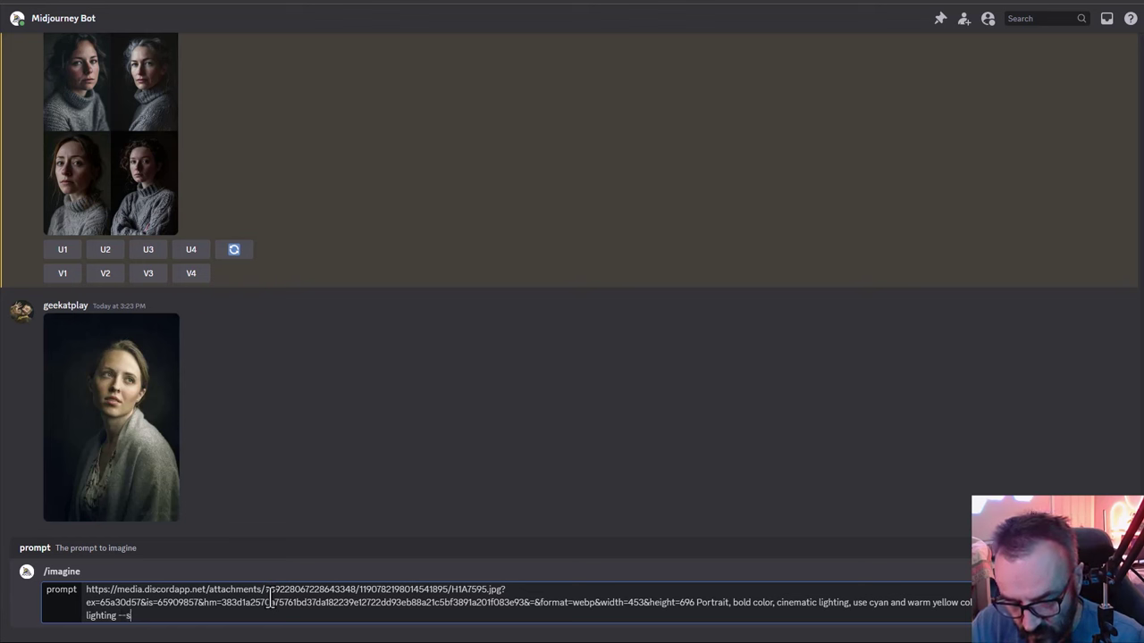
pyautogui.write(' 700')
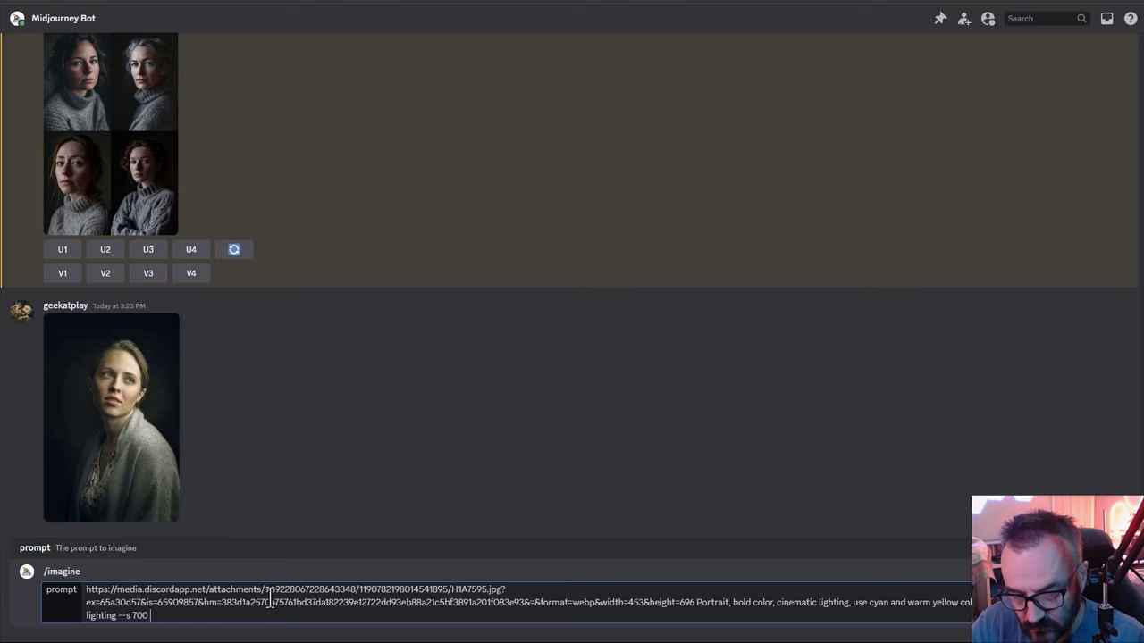
pyautogui.write(' --iw 1.4')
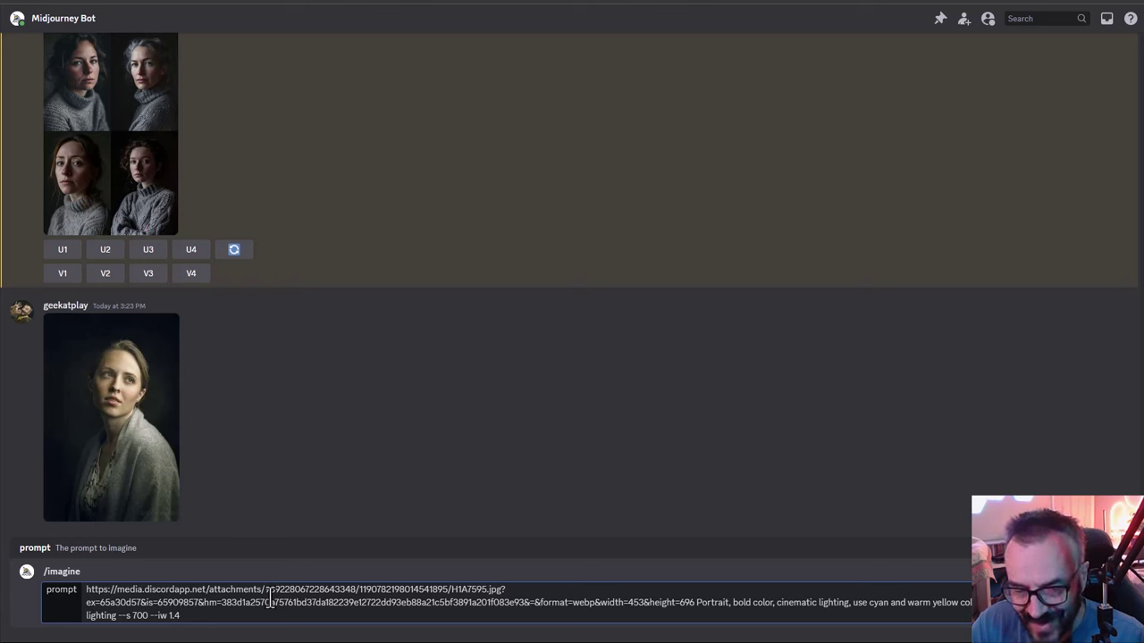
pyautogui.write(' --v')
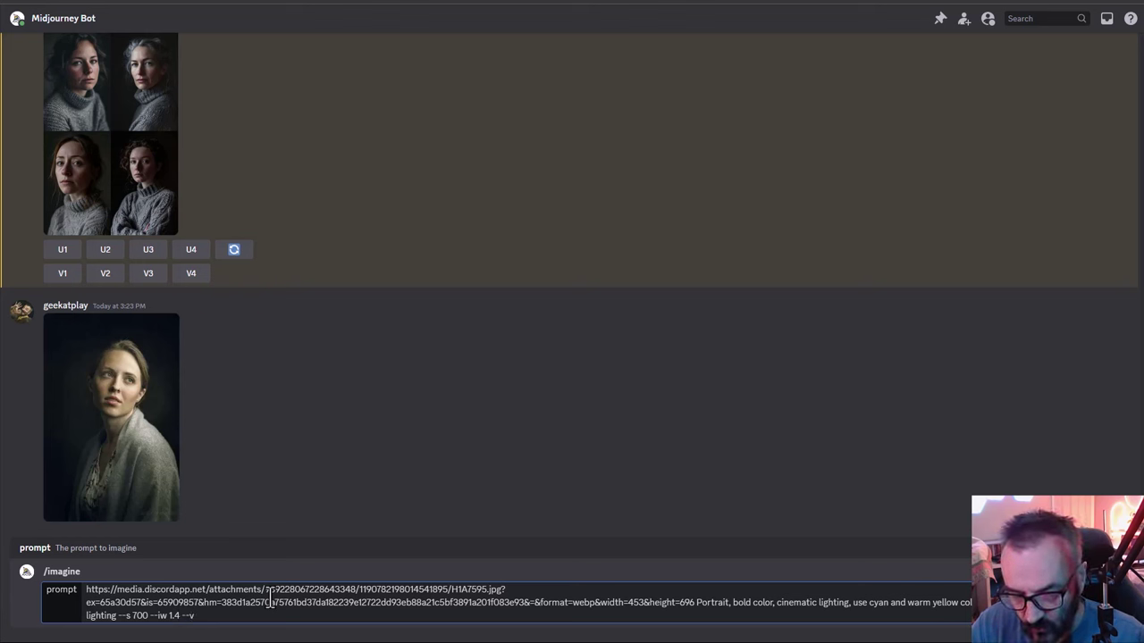
pyautogui.write(' {5.2')
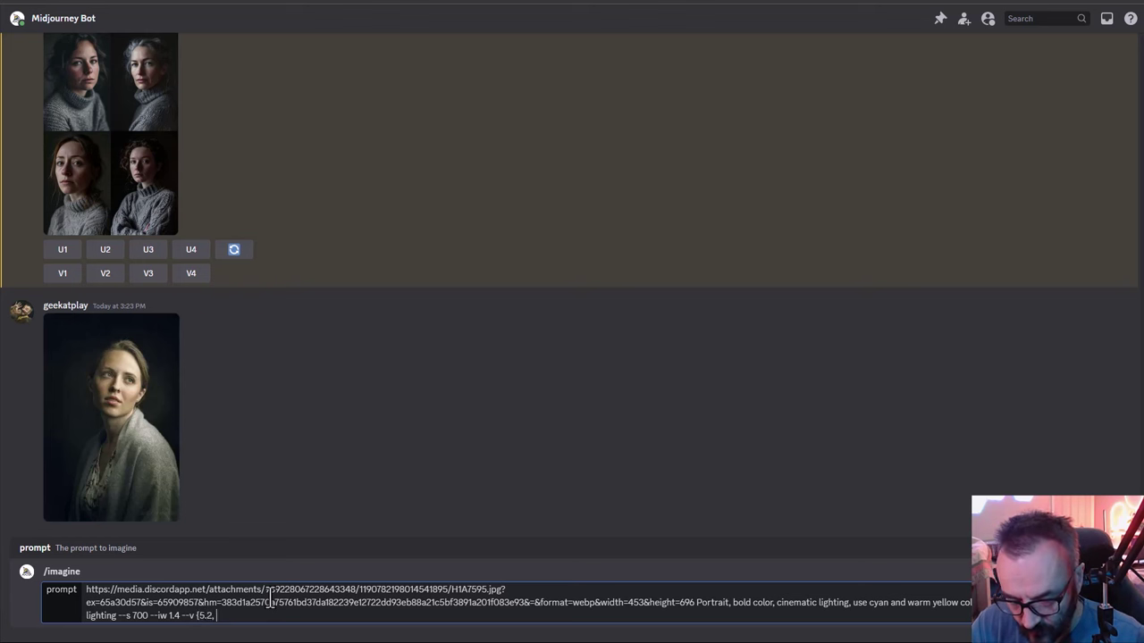
pyautogui.write(', 6')
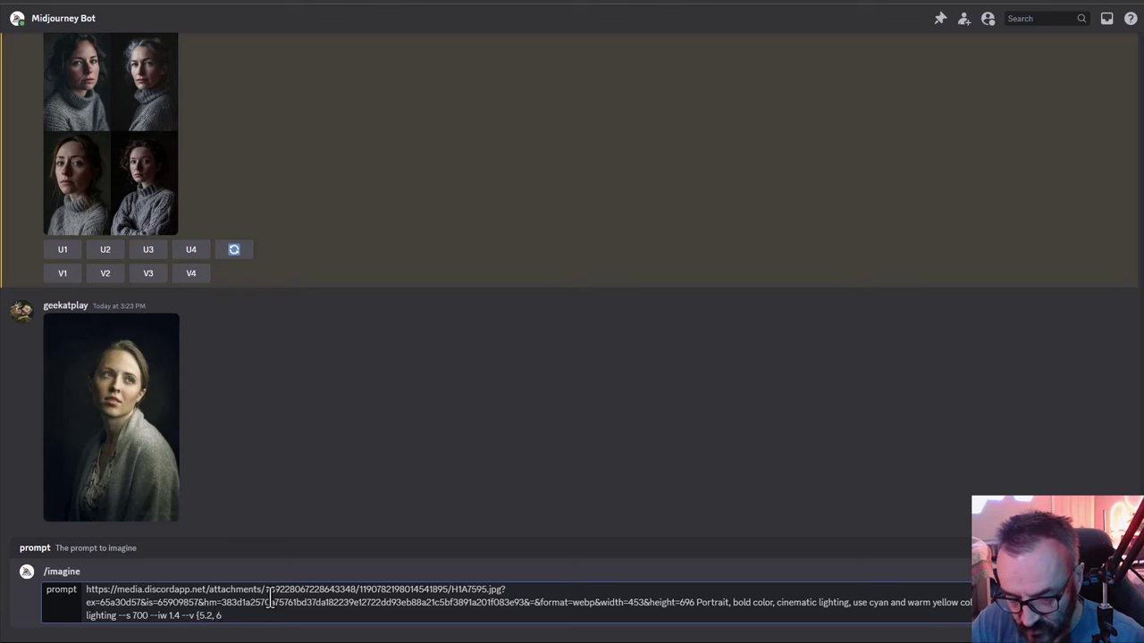
pyautogui.write('}')
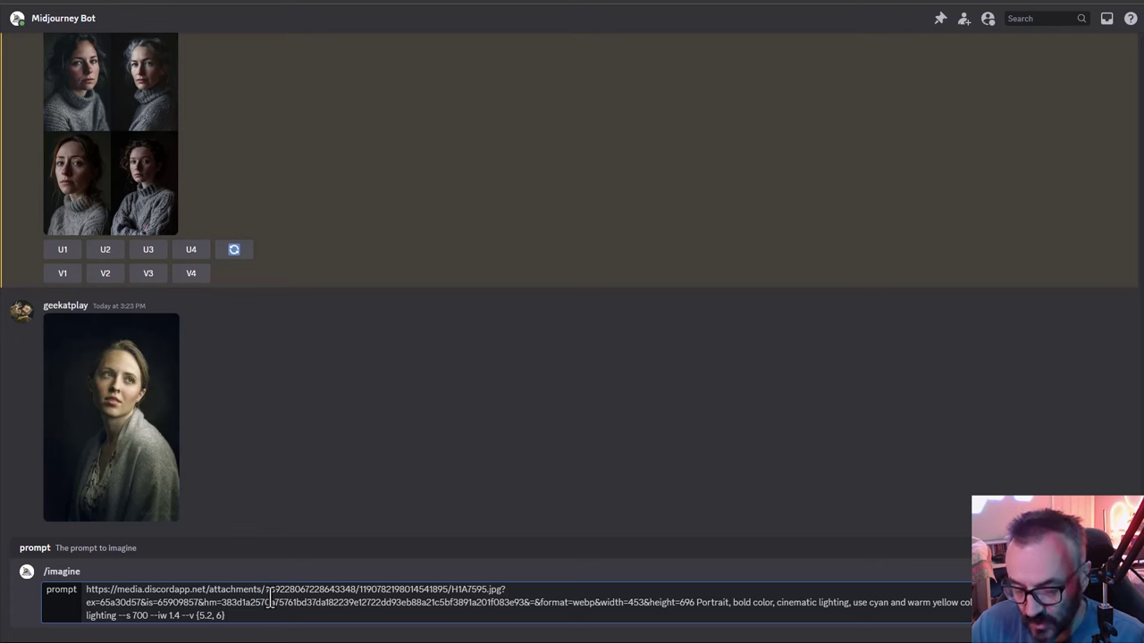
pyautogui.press('Return')
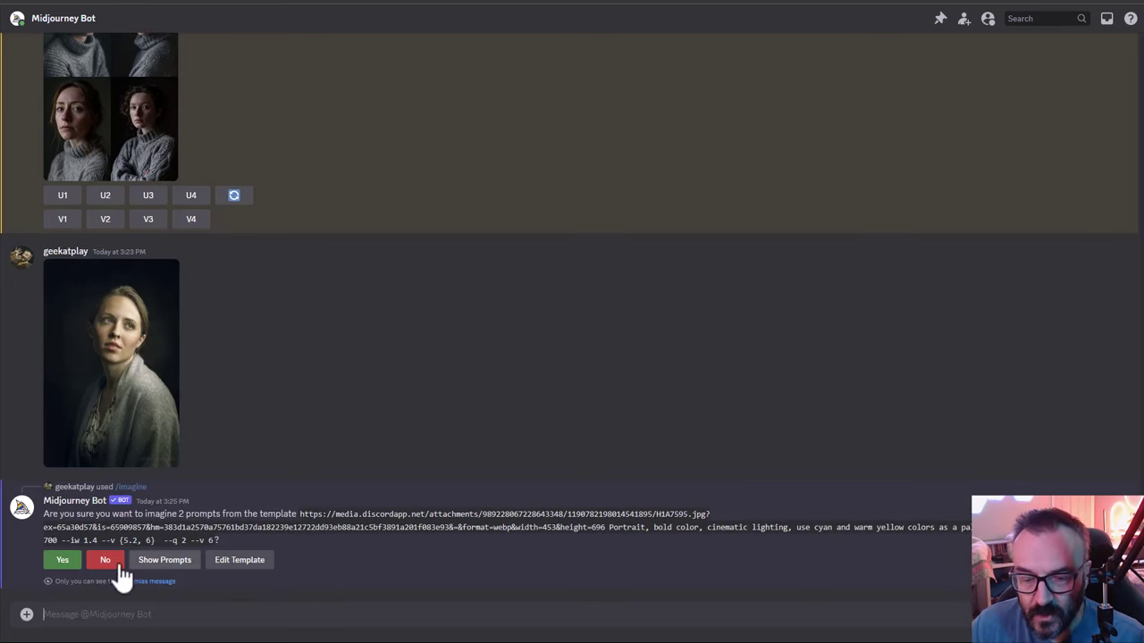
# - Approve the --v 5.2 and --v 6.0 cyan-and-yellow portrait jobs, then inspect the enlarged v5.2 grid
pyautogui.click(62, 561)
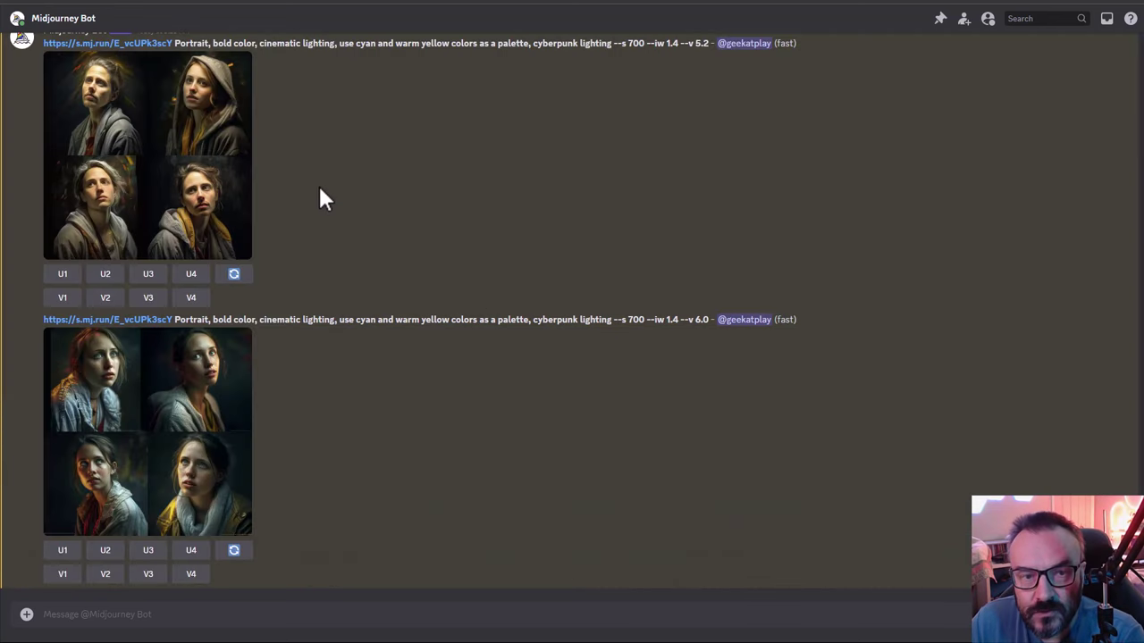
pyautogui.scroll(1, 318, 222)
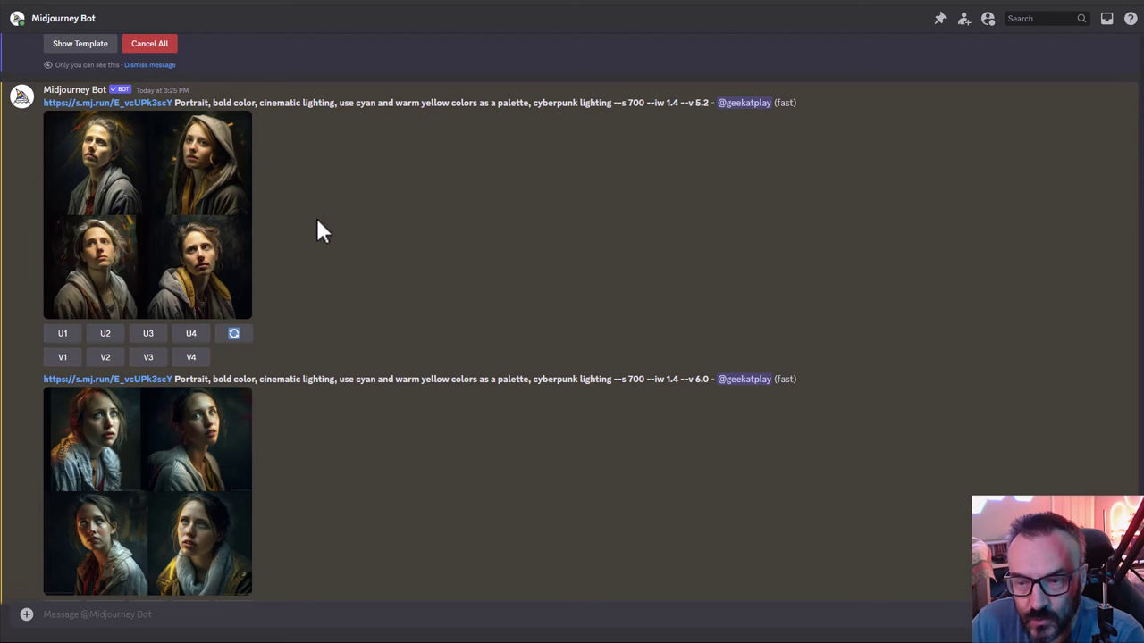
pyautogui.scroll(-1, 357, 233)
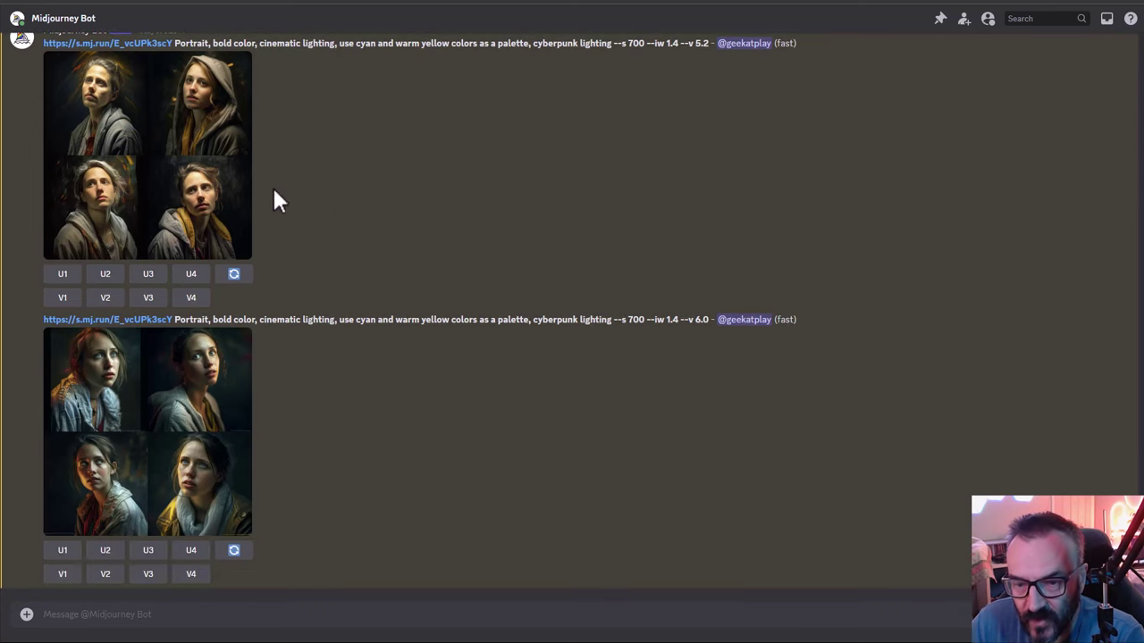
pyautogui.click(182, 165)
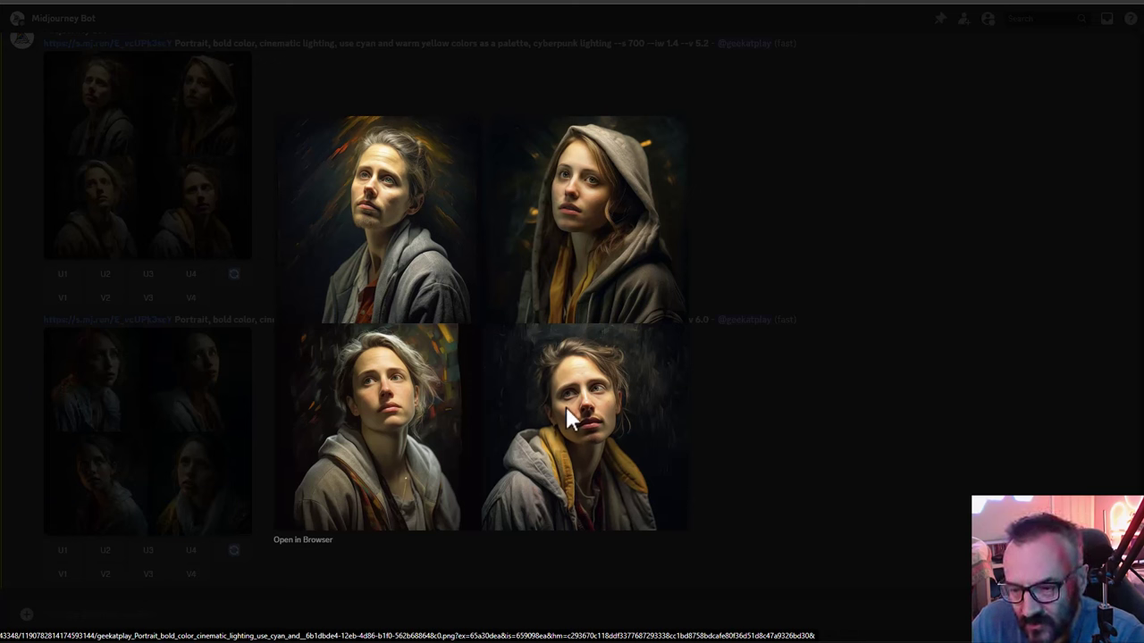
pyautogui.click(763, 200)
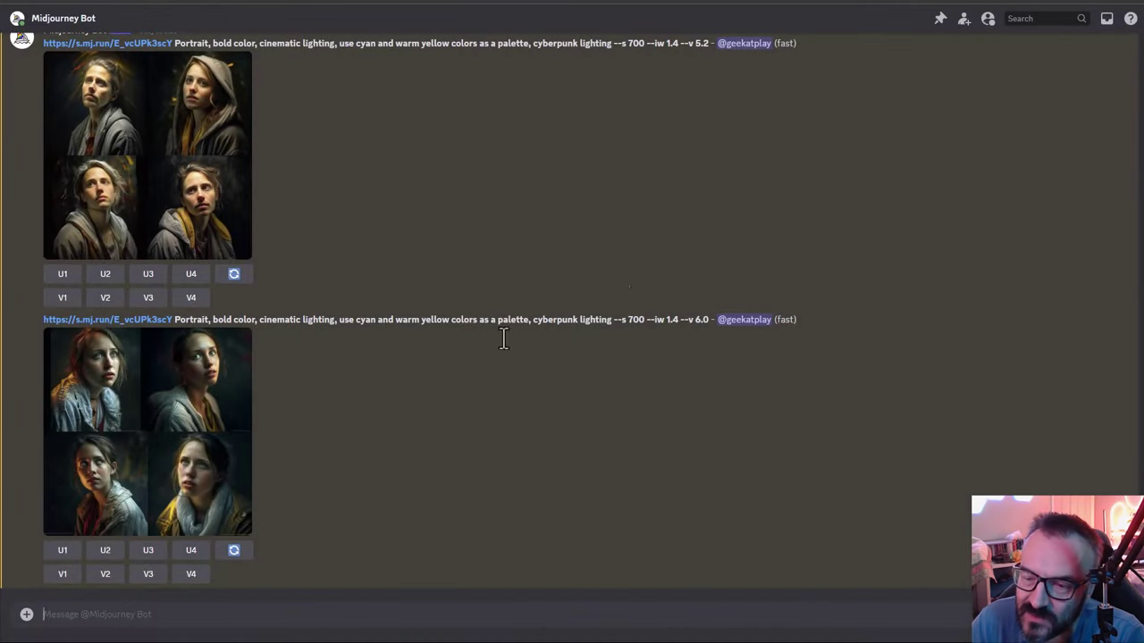
pyautogui.click(177, 470)
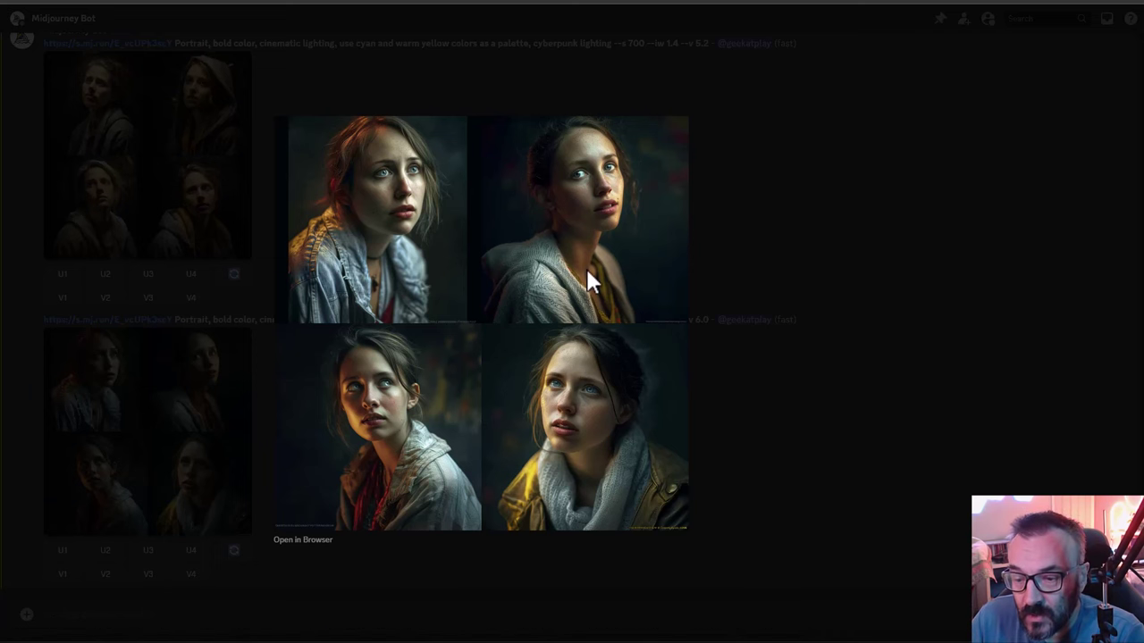
pyautogui.click(773, 211)
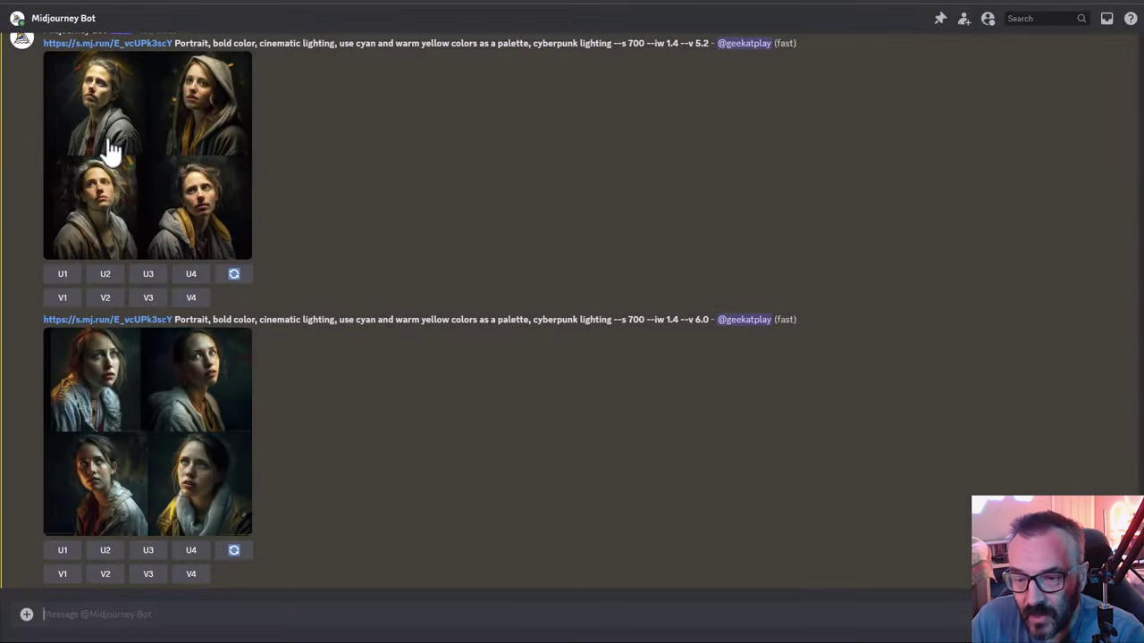
pyautogui.scroll(3, 234, 169)
pyautogui.scroll(4, 139, 157)
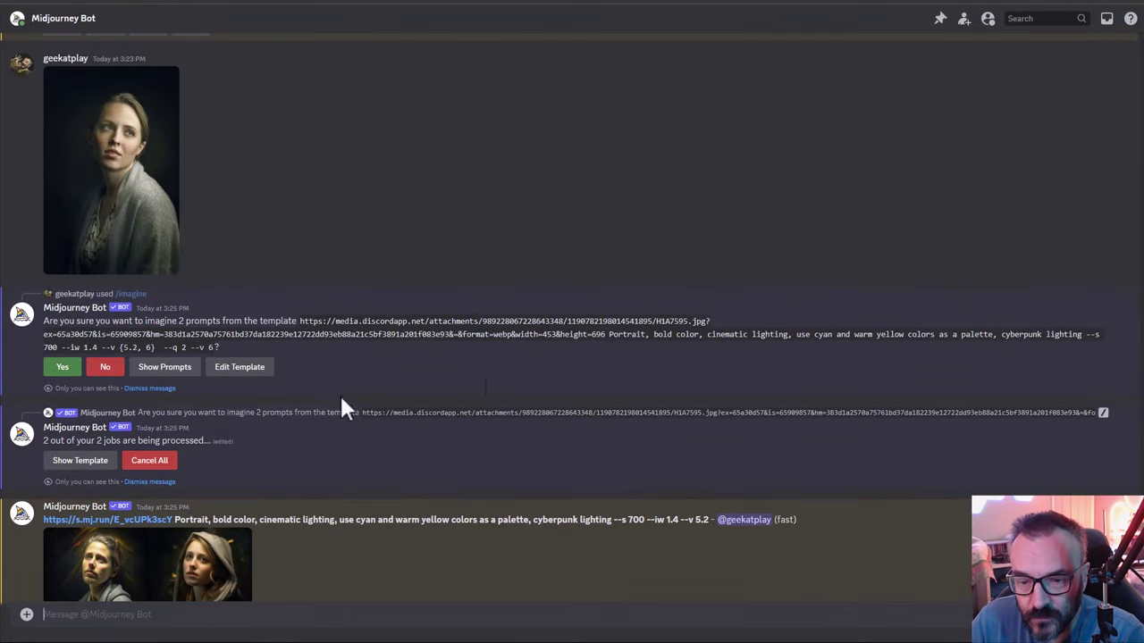
pyautogui.scroll(-5, 265, 390)
pyautogui.click(158, 357)
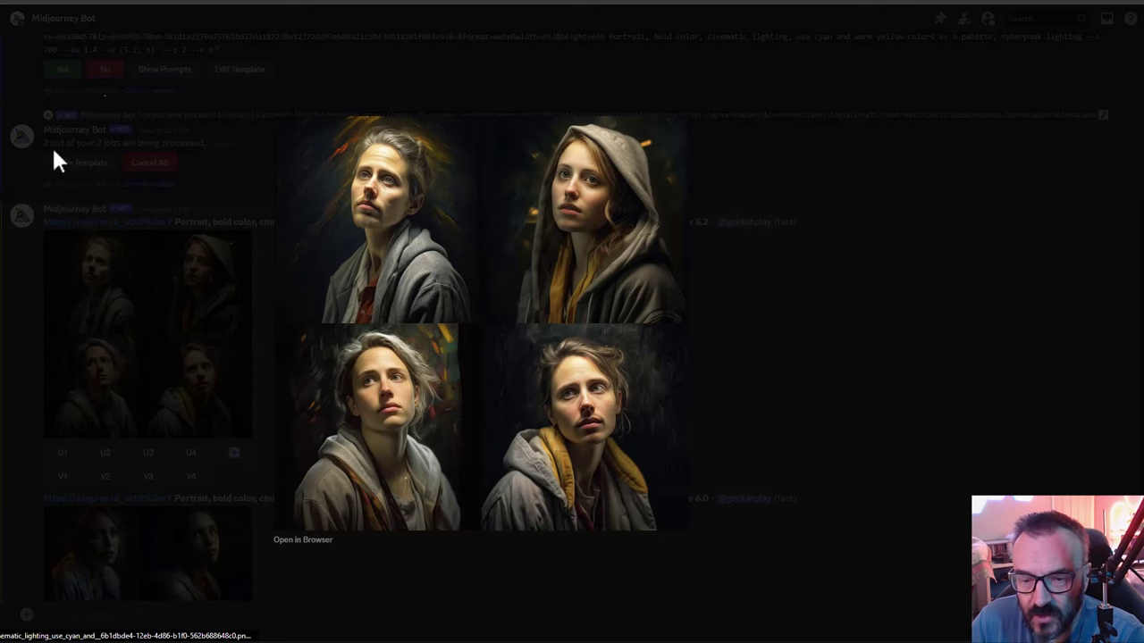
pyautogui.click(746, 349)
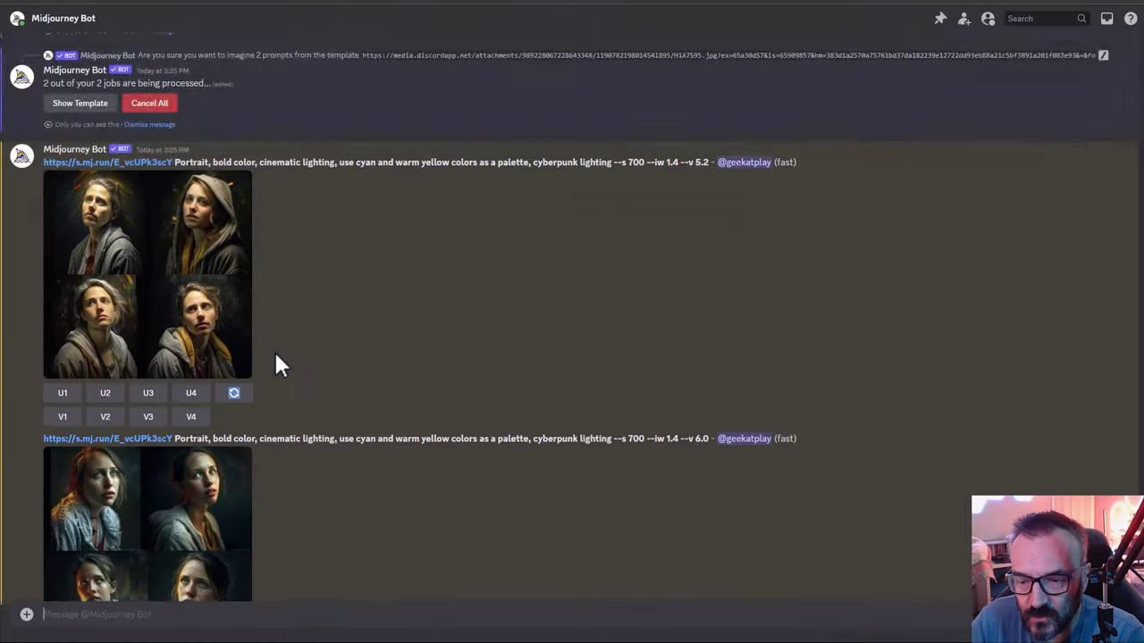
pyautogui.scroll(-3, 223, 384)
pyautogui.click(132, 406)
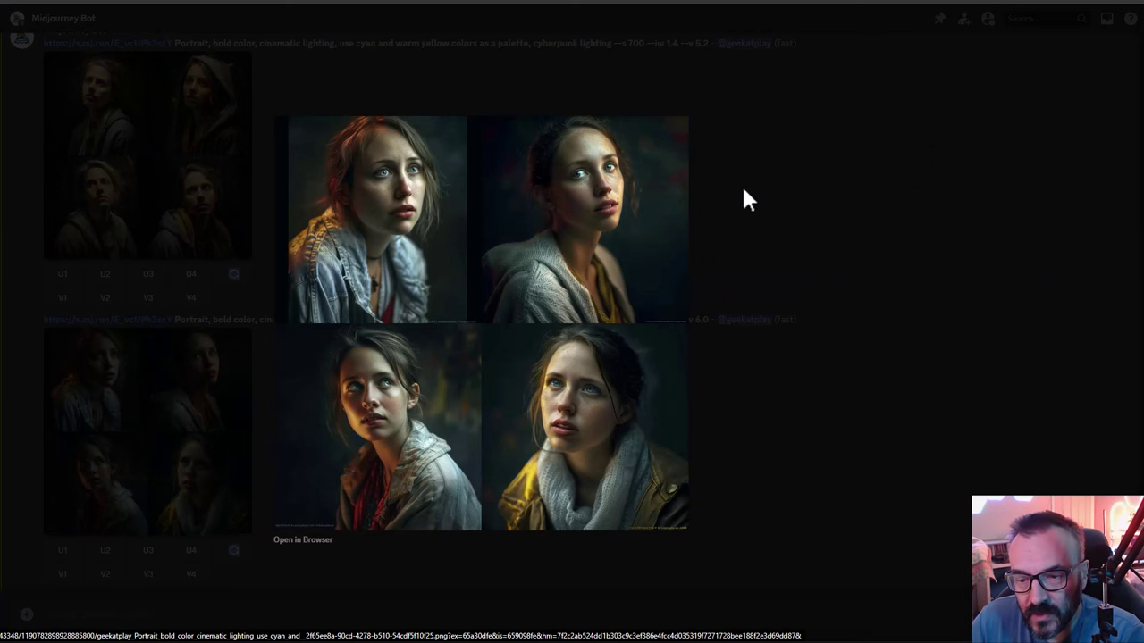
pyautogui.click(766, 260)
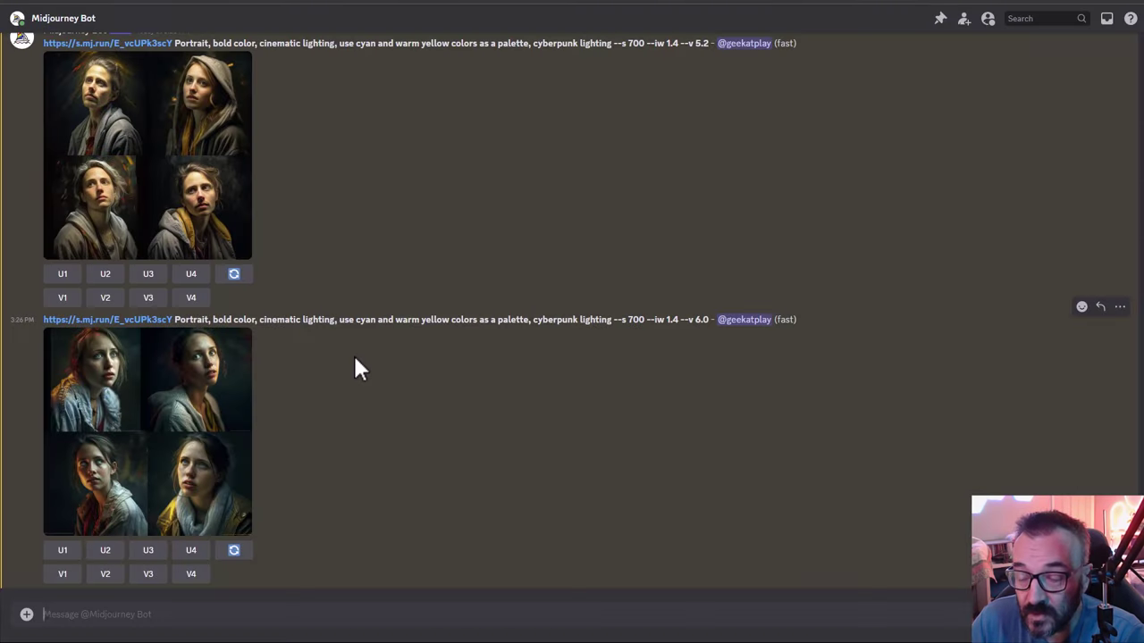